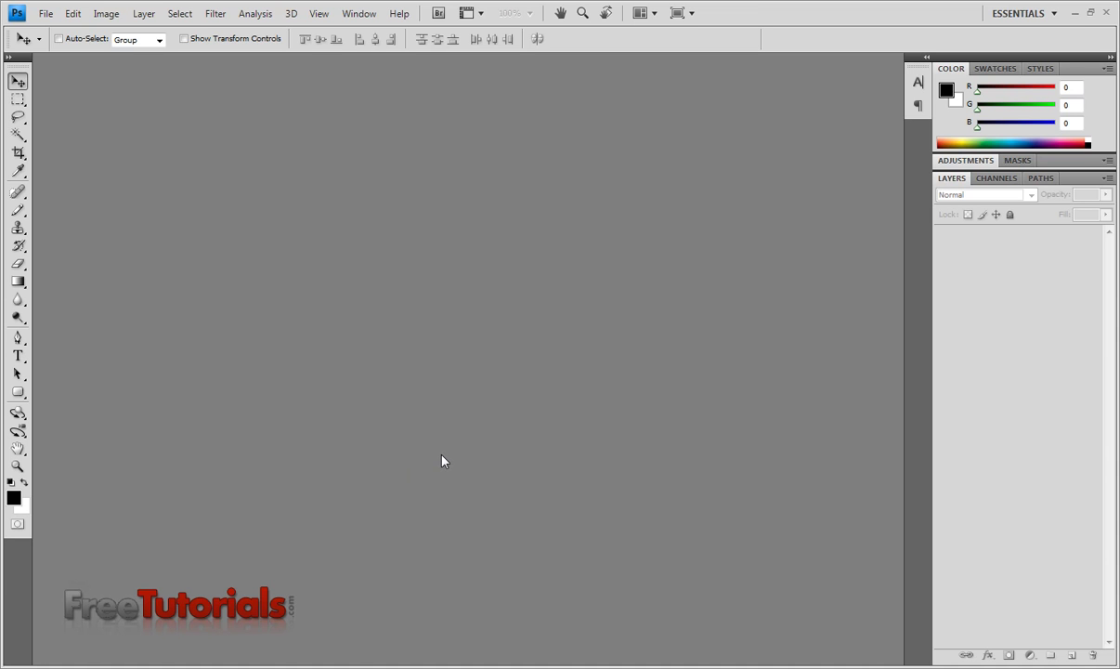
# - Create a new 700 × 500 pixel document
pyautogui.click(44, 13)
pyautogui.click(65, 30)
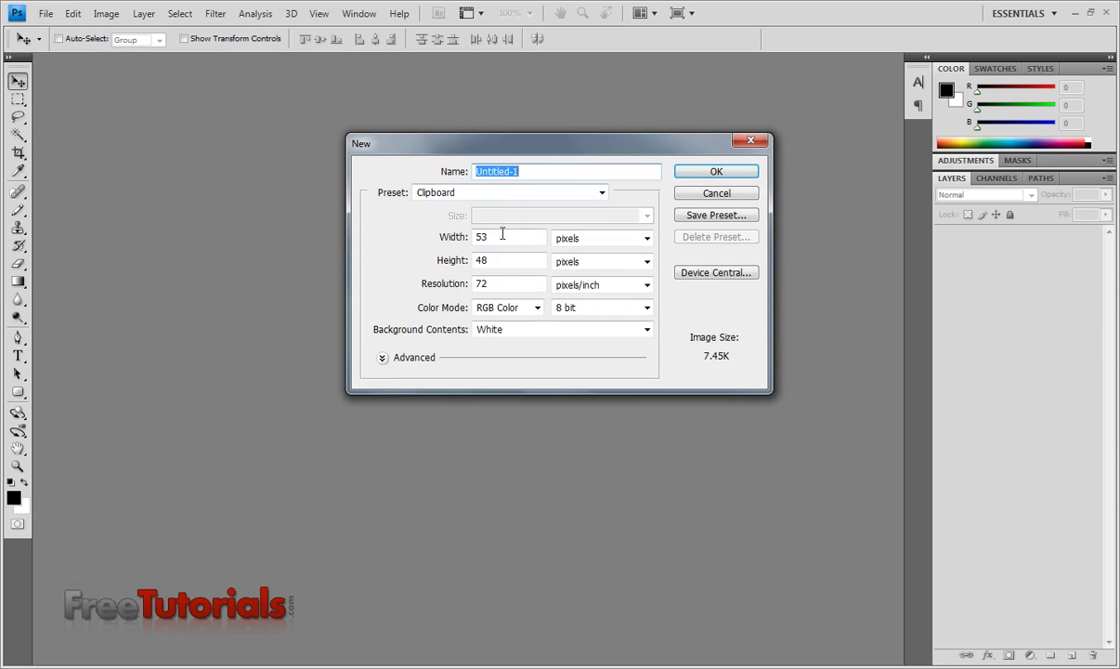
pyautogui.press('Tab')
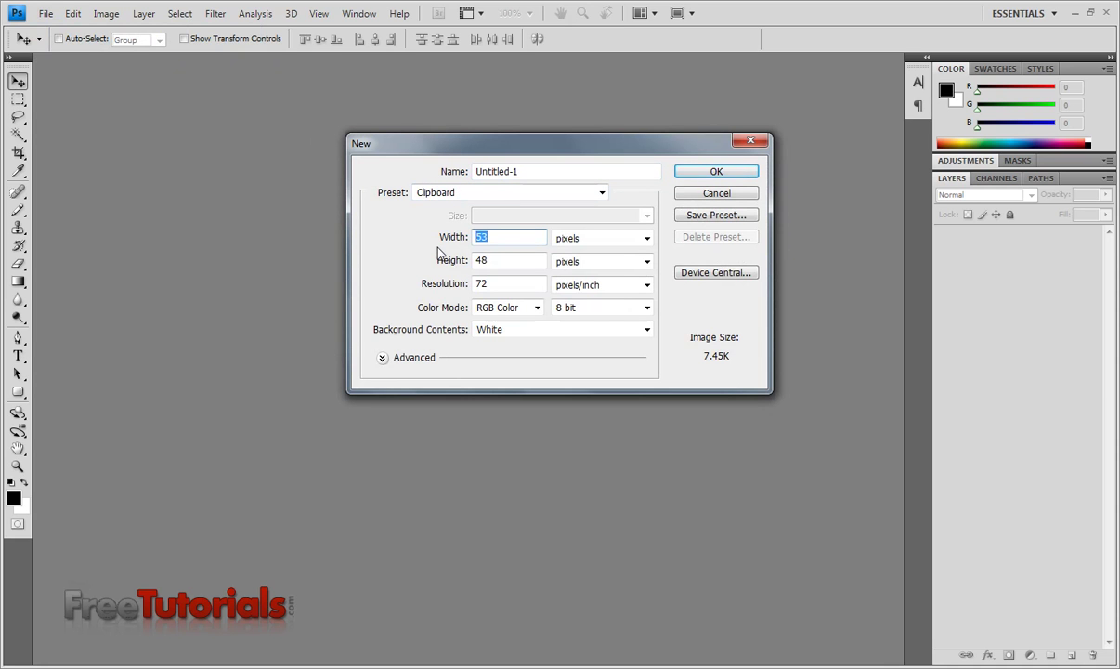
pyautogui.write('700')
pyautogui.press('Tab')
pyautogui.write('500')
pyautogui.press('Return')
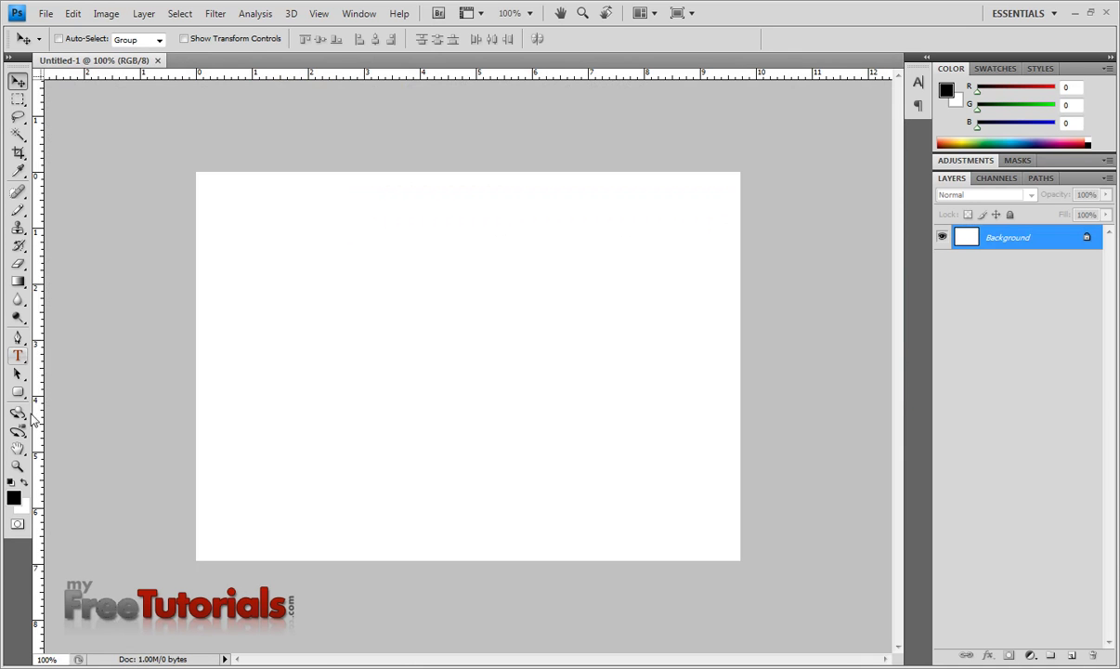
# - Draw a black rounded rectangle with a 10 px radius and shift it left toward the centre
pyautogui.click(18, 391)
pyautogui.click(71, 405)
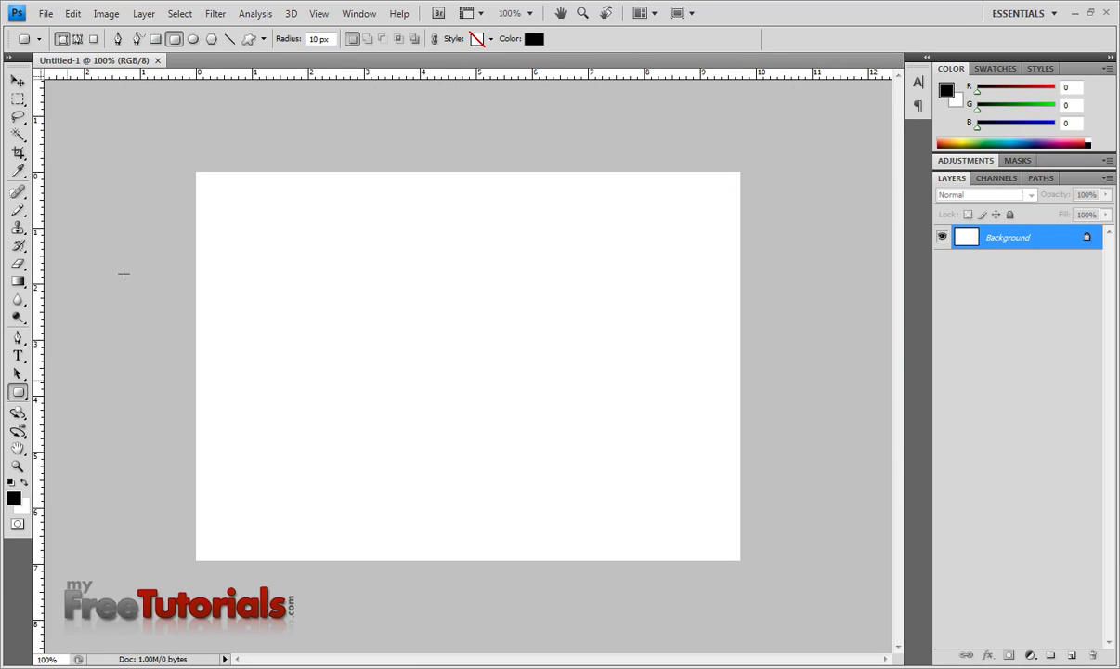
pyautogui.doubleClick(316, 40)
pyautogui.press('Return')
pyautogui.moveTo(383, 278); pyautogui.dragTo(639, 429)
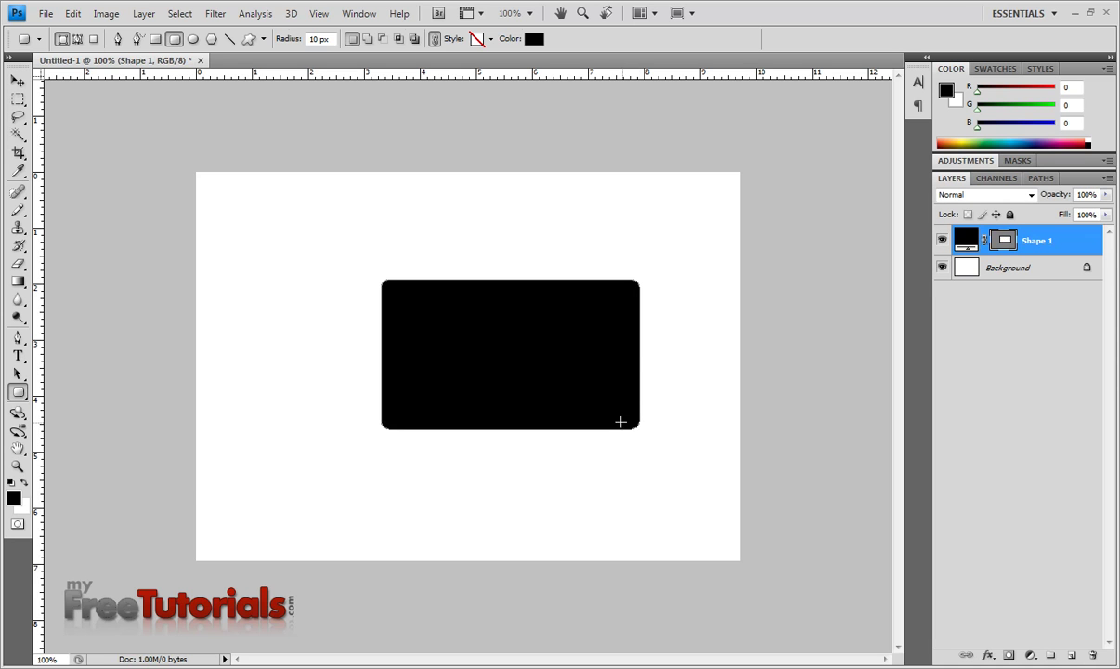
pyautogui.press('v')
pyautogui.moveTo(572, 371)
pyautogui.mouseDown()
pyautogui.moveTo(517, 372)
pyautogui.moveTo(527, 367)
pyautogui.mouseUp()
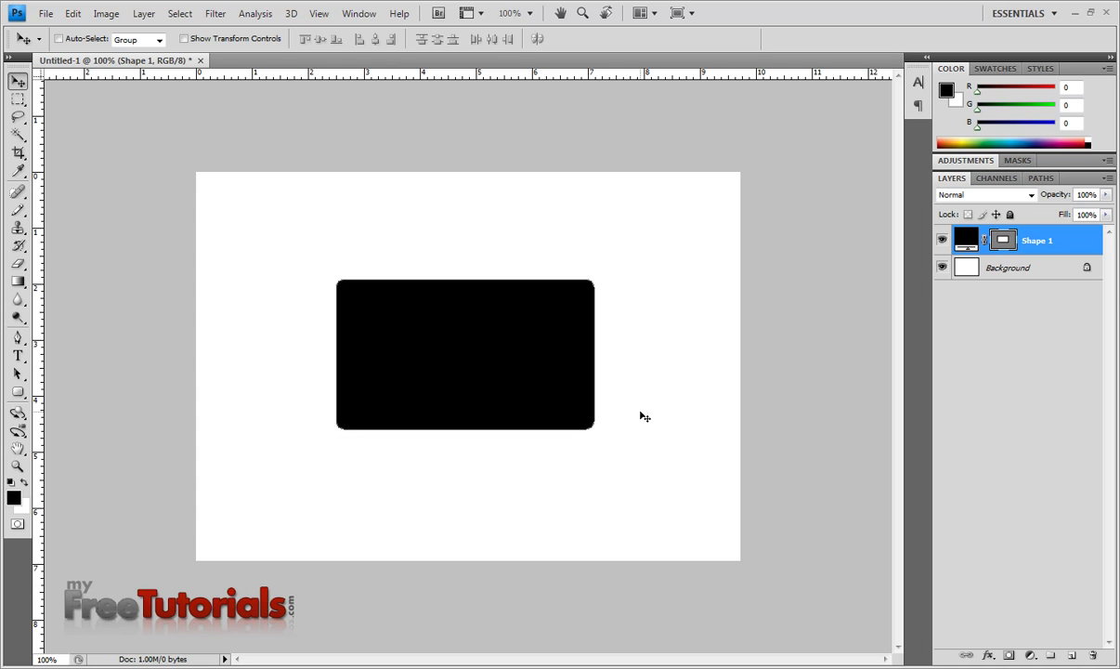
# - Rasterize the Shape 1 layer and bring up its Blending Options
pyautogui.rightClick(1075, 242)
pyautogui.click(1026, 368)
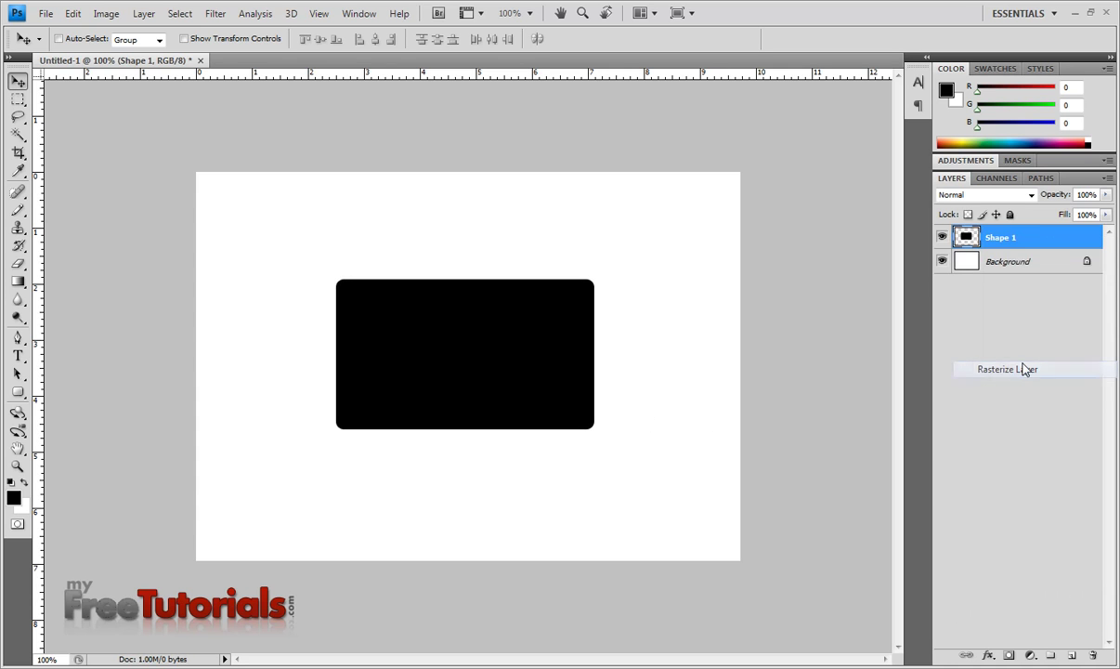
pyautogui.rightClick(1045, 251)
pyautogui.click(1000, 266)
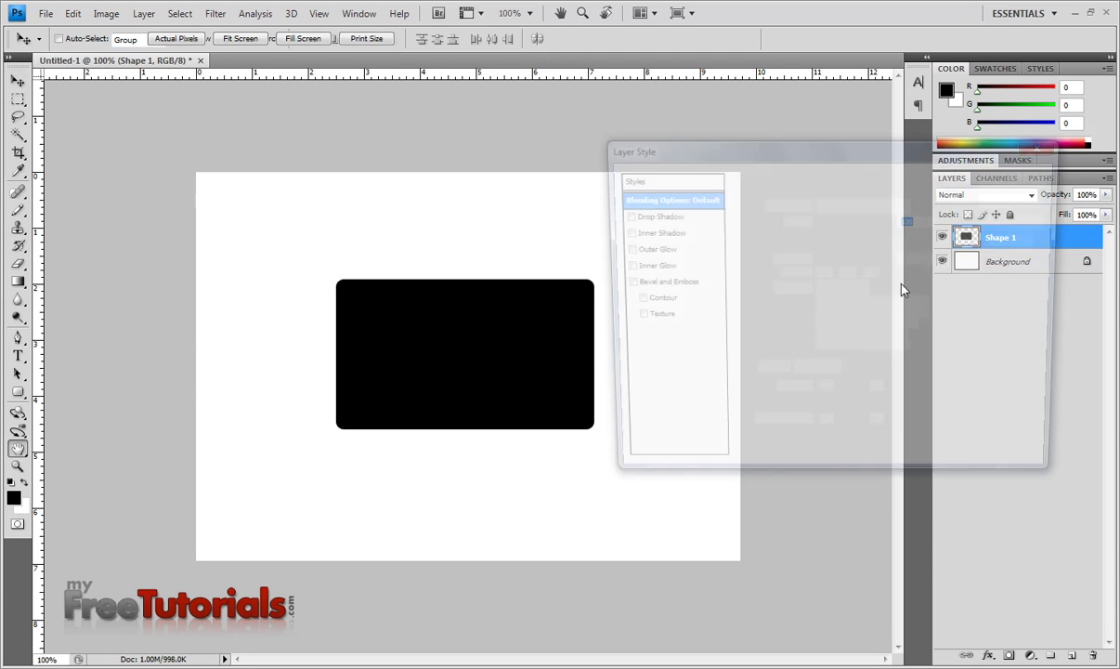
pyautogui.moveTo(811, 156); pyautogui.dragTo(816, 155)
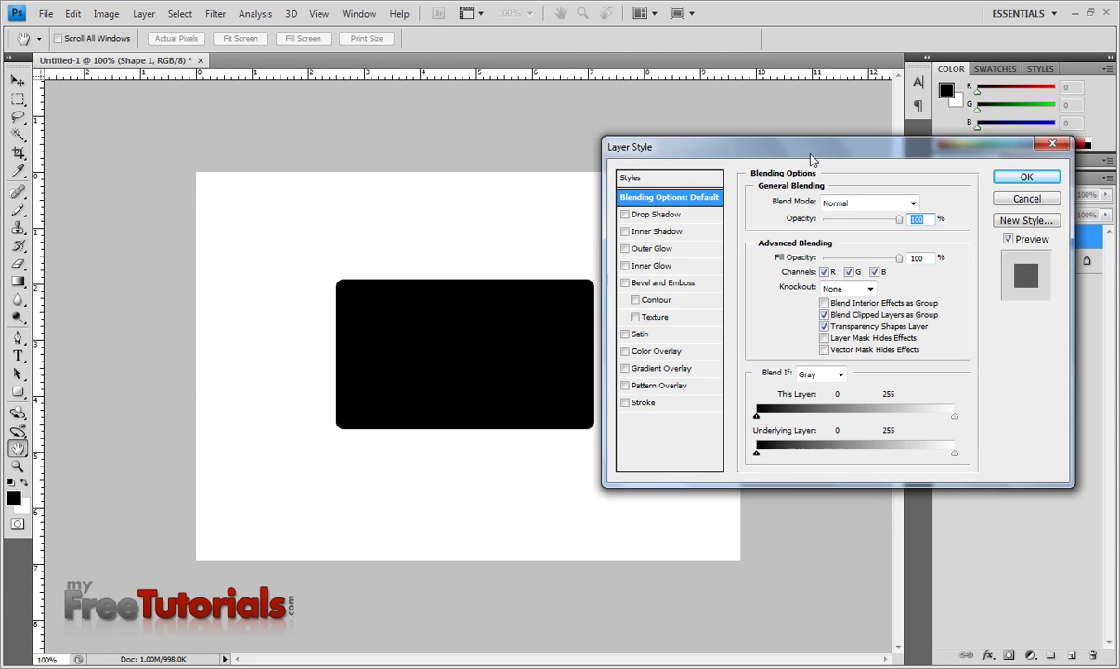
# - Add a drop shadow with distance 2 and size 16
pyautogui.click(650, 216)
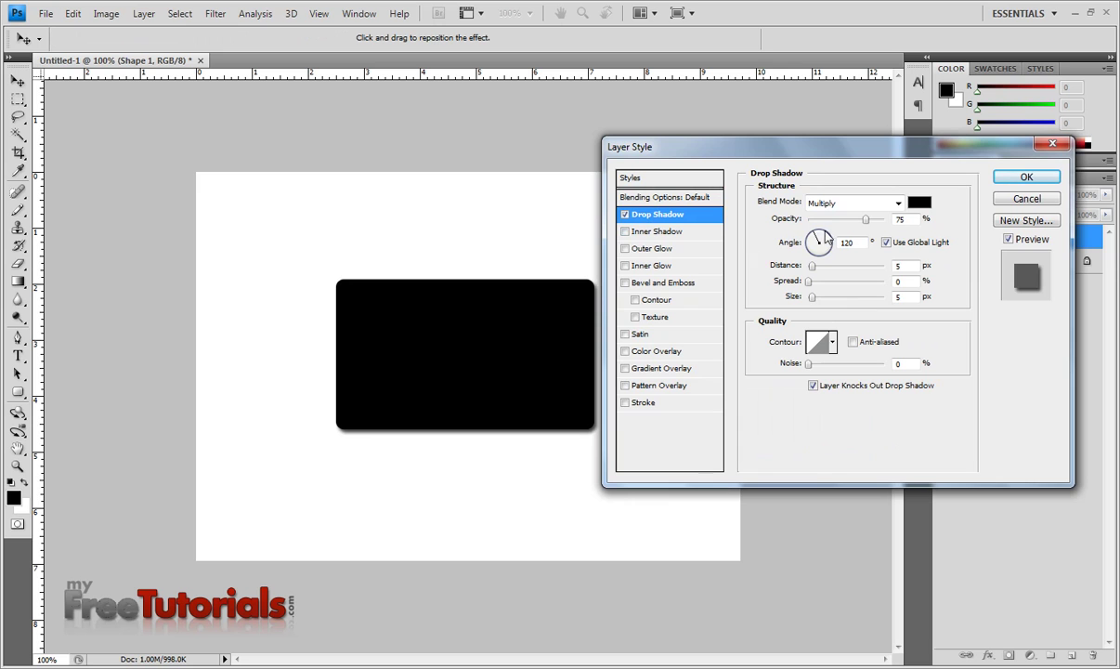
pyautogui.doubleClick(912, 265)
pyautogui.write('2')
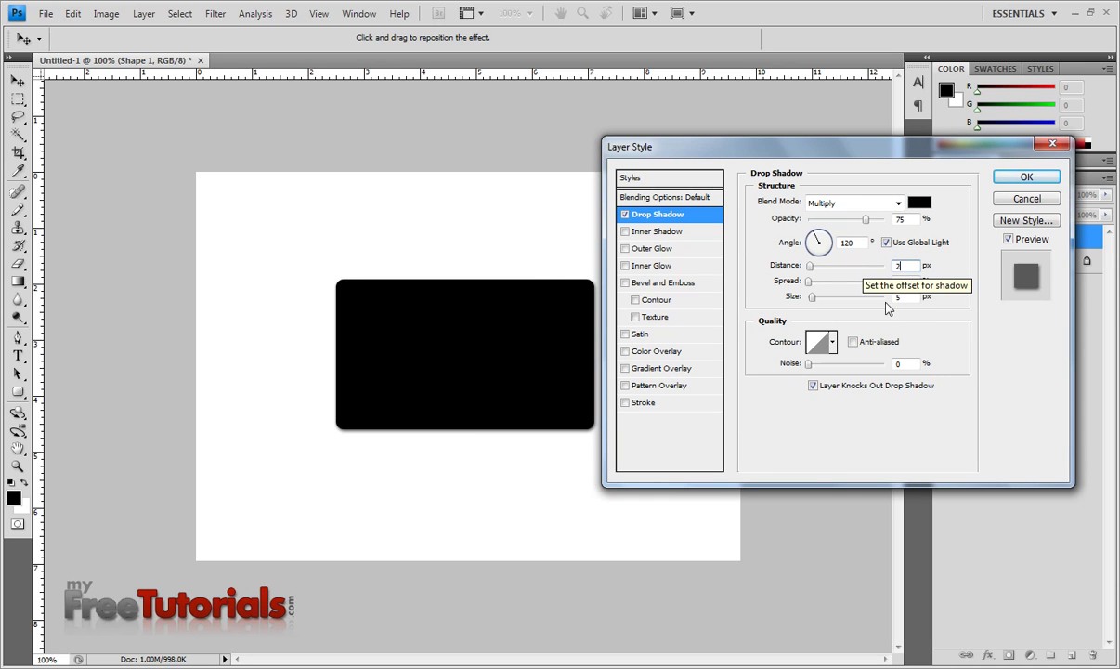
pyautogui.press('Tab')
pyautogui.press('Tab')
pyautogui.write('16')
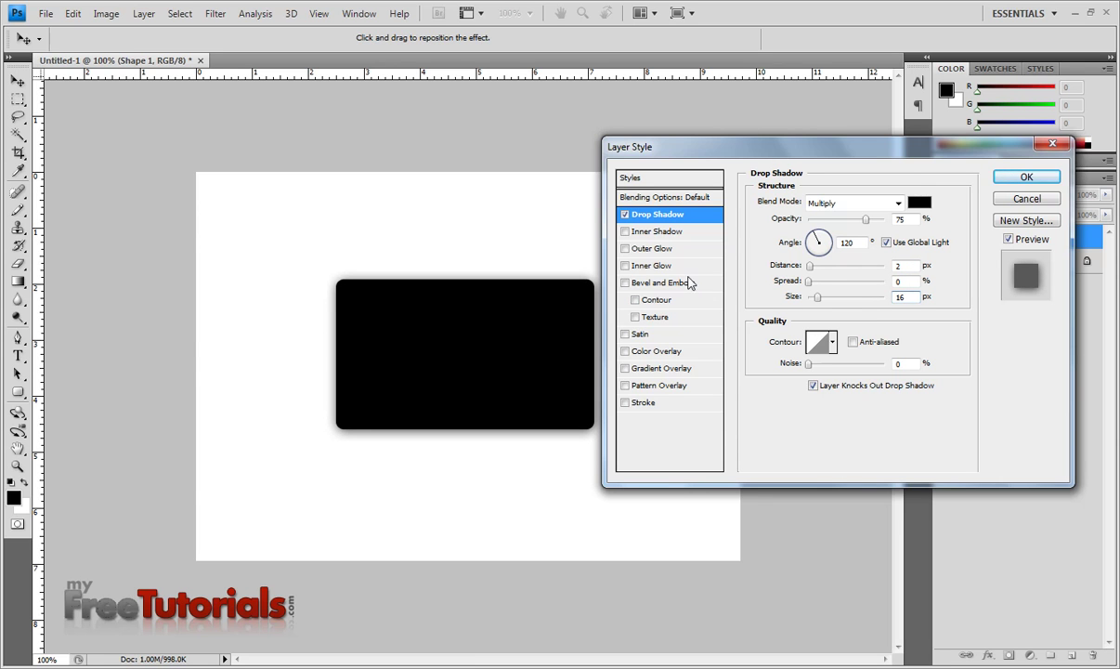
# - Add a Bevel and Emboss with size 0 and soften 2, plus a gradient overlay
pyautogui.click(660, 282)
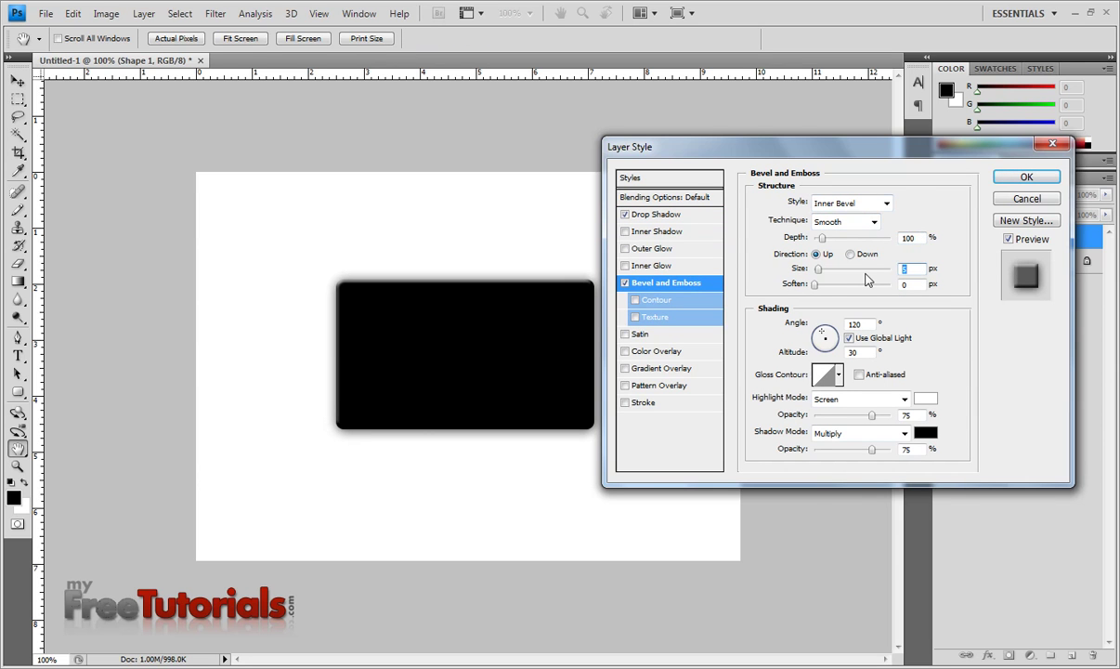
pyautogui.write('0')
pyautogui.moveTo(815, 283); pyautogui.dragTo(823, 283)
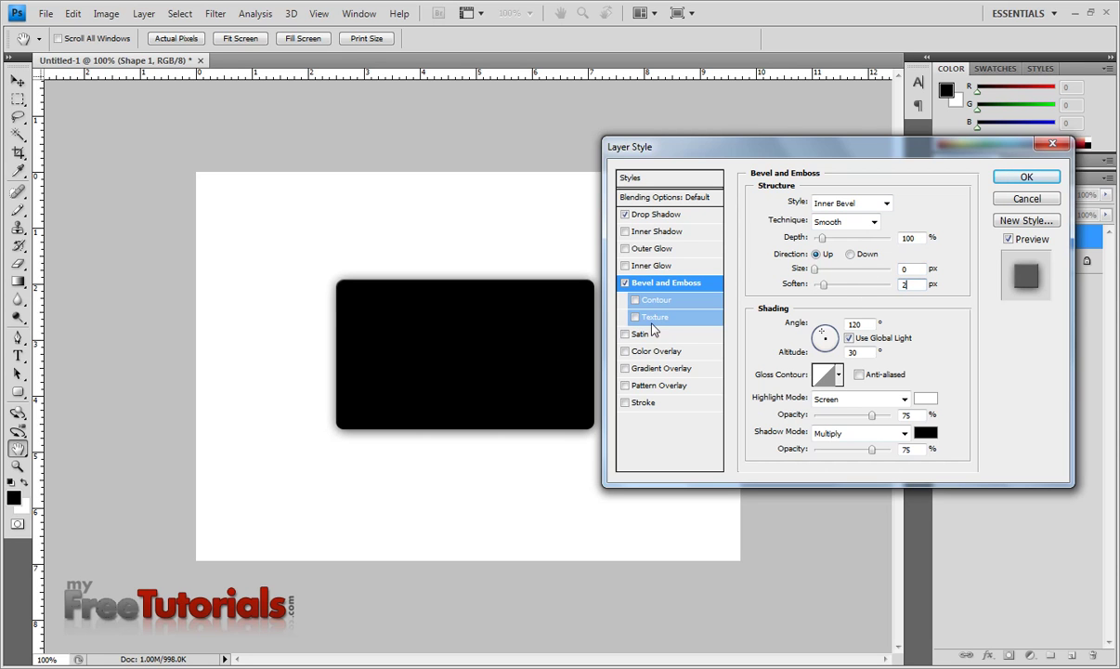
pyautogui.click(641, 369)
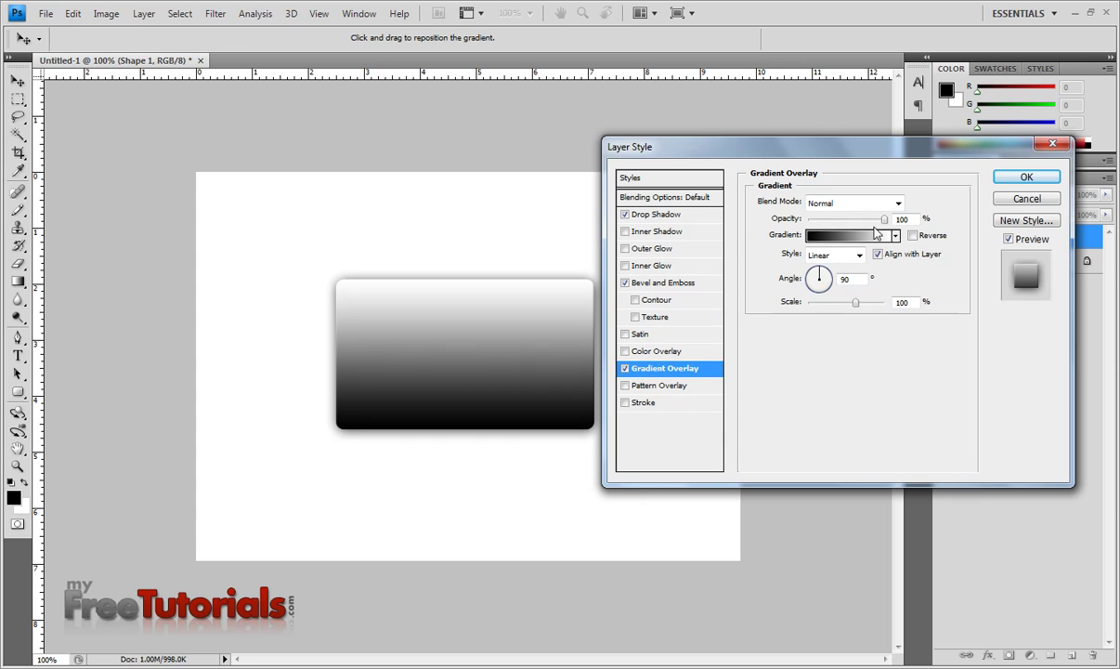
# - Set the gradient's left colour stop to orange #e99002
pyautogui.click(840, 237)
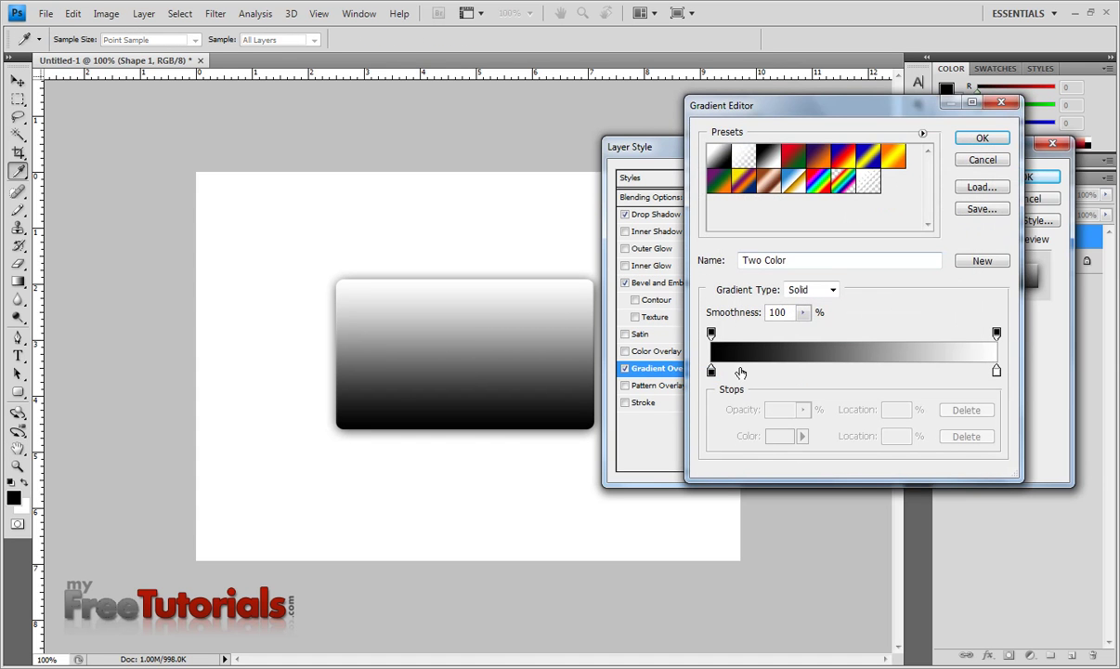
pyautogui.click(712, 370)
pyautogui.click(778, 435)
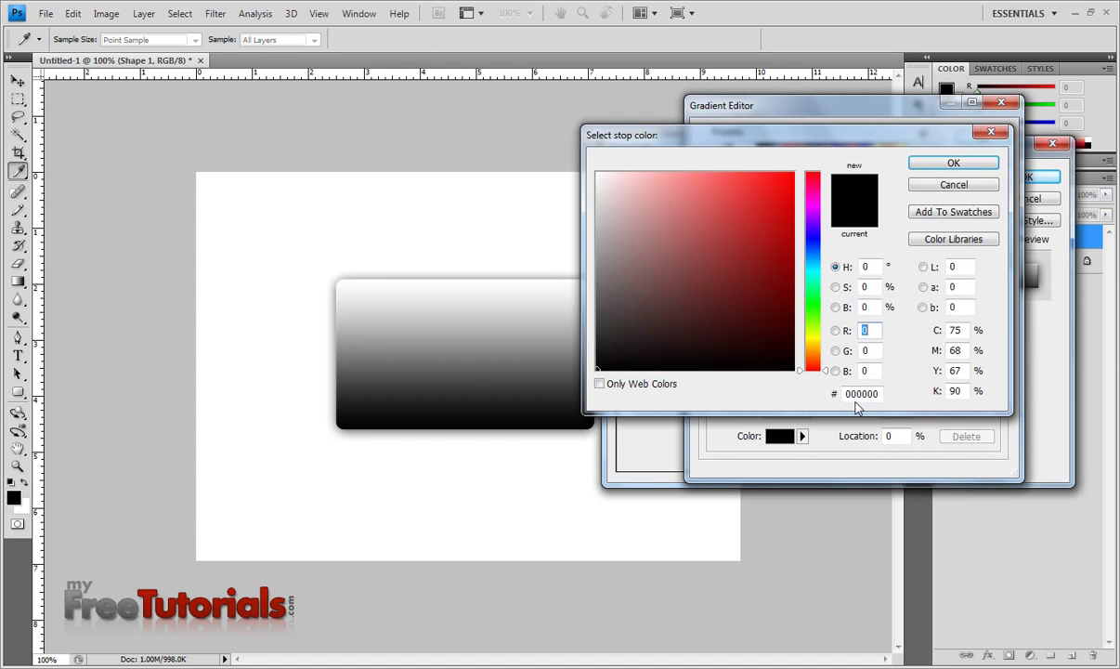
pyautogui.doubleClick(876, 393)
pyautogui.write('9')
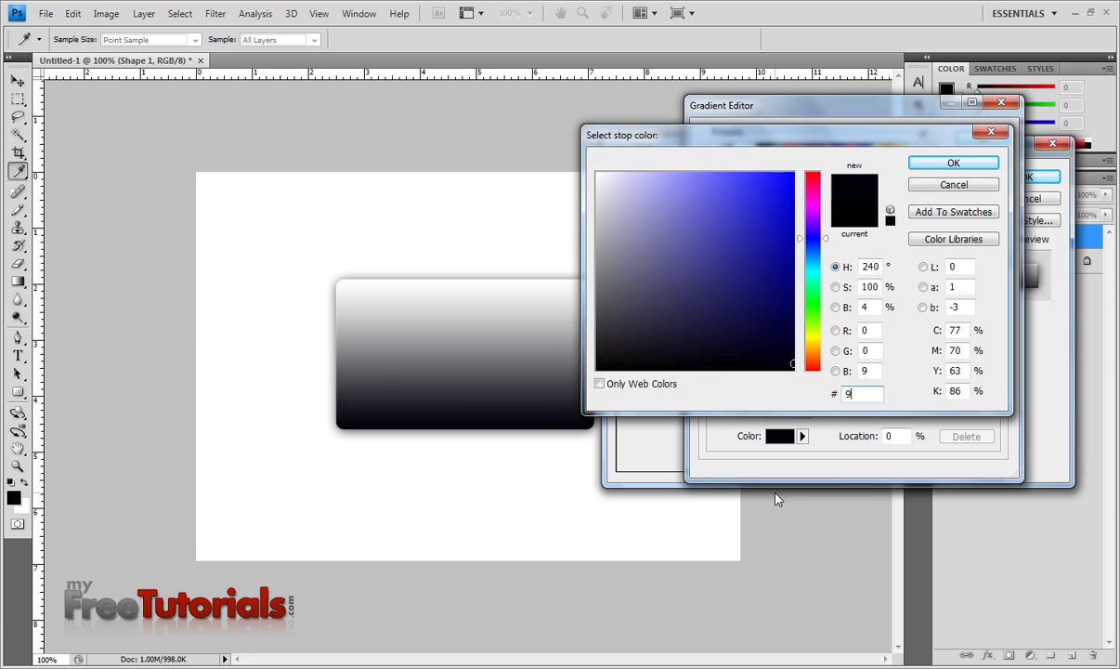
pyautogui.press('BackSpace')
pyautogui.write('E')
pyautogui.press('BackSpace')
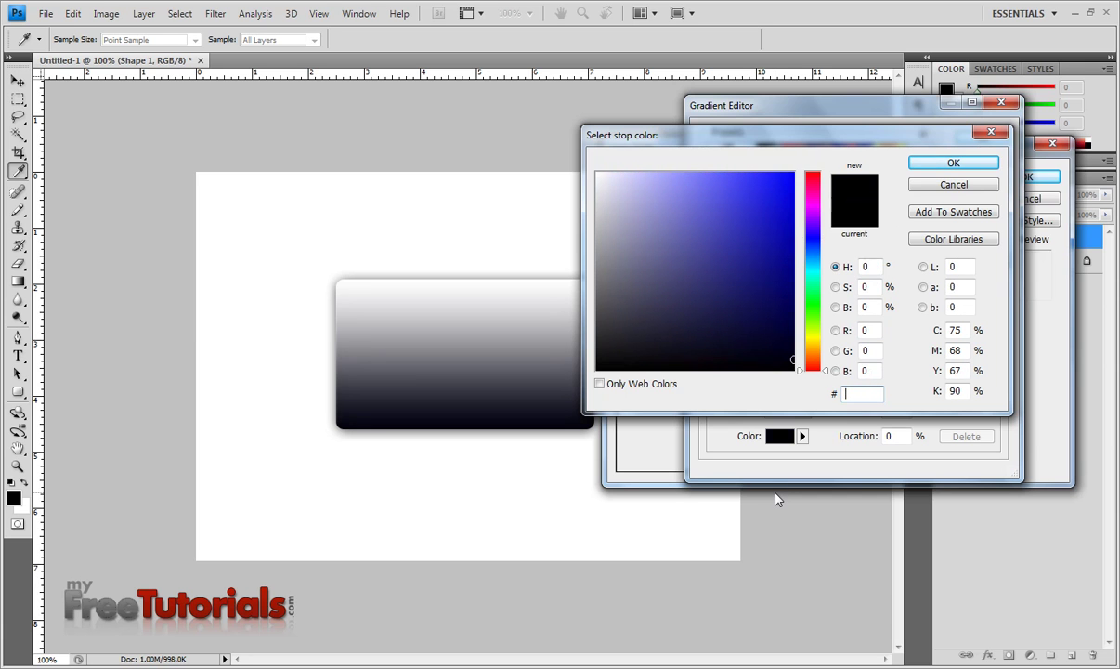
pyautogui.write('e99')
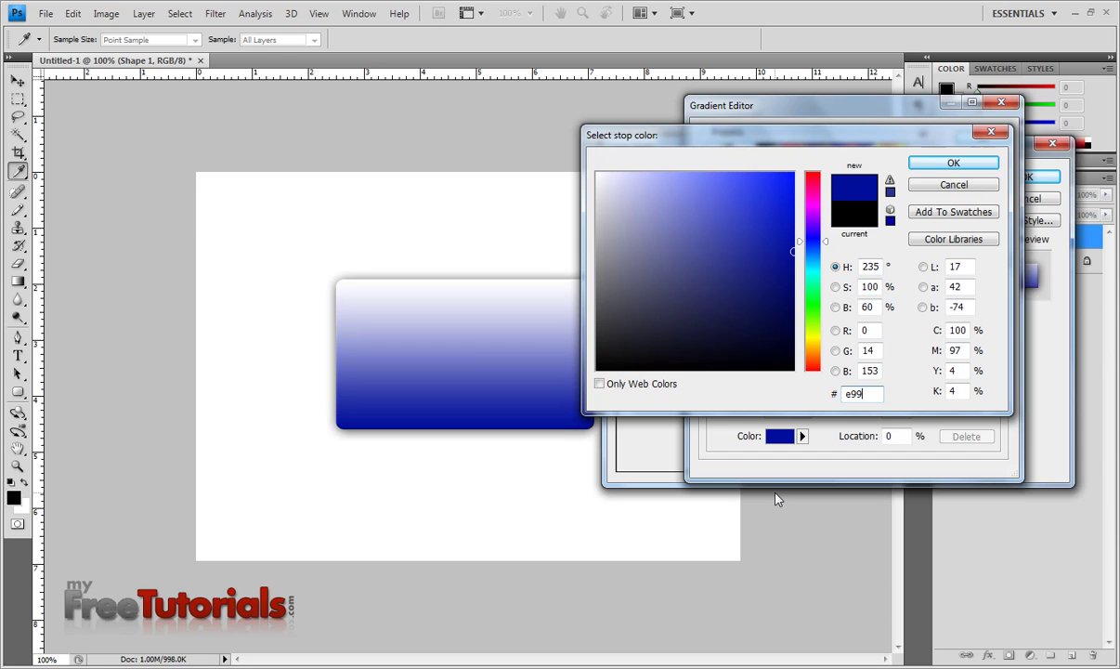
pyautogui.write('002')
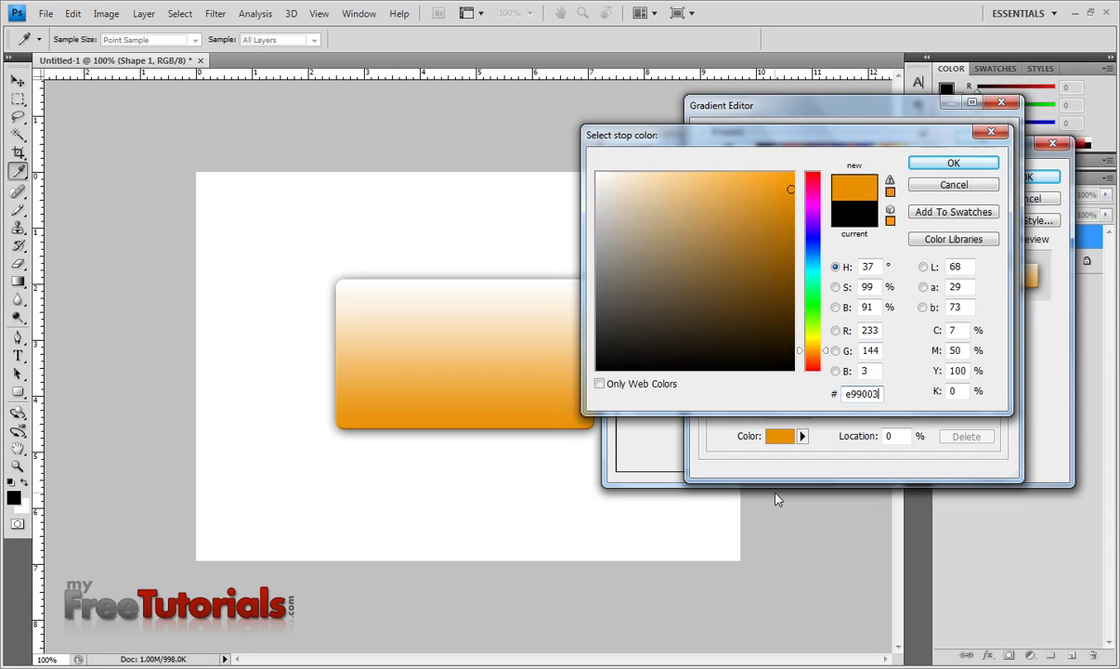
pyautogui.press('Return')
# - Make the right colour stop orange too and accept the gradient
pyautogui.click(997, 370)
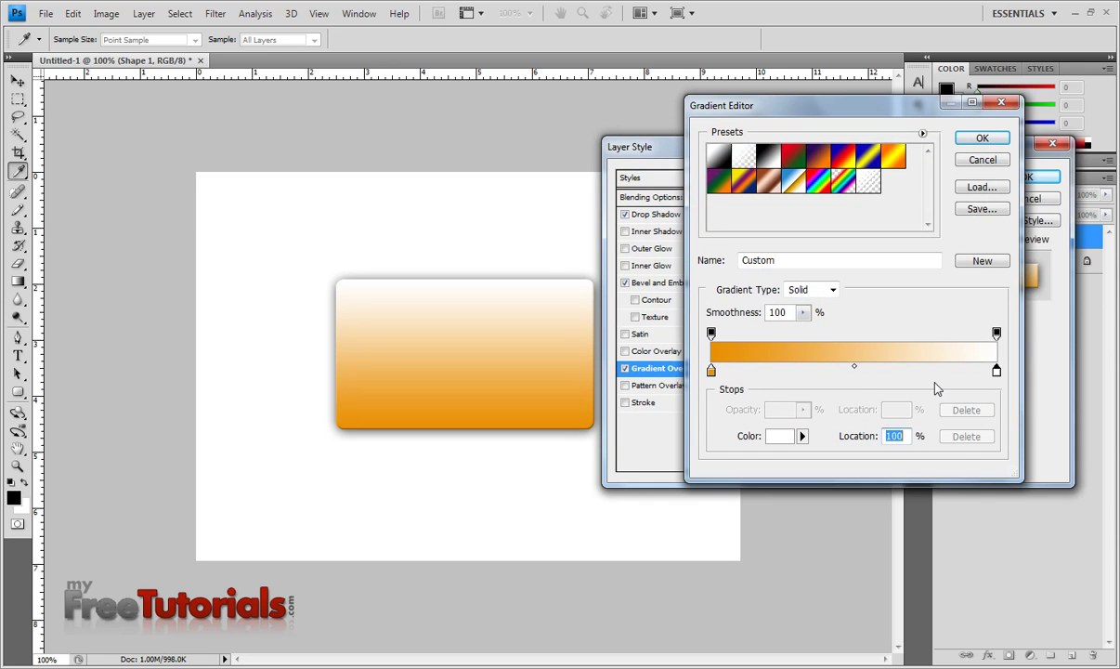
pyautogui.click(782, 435)
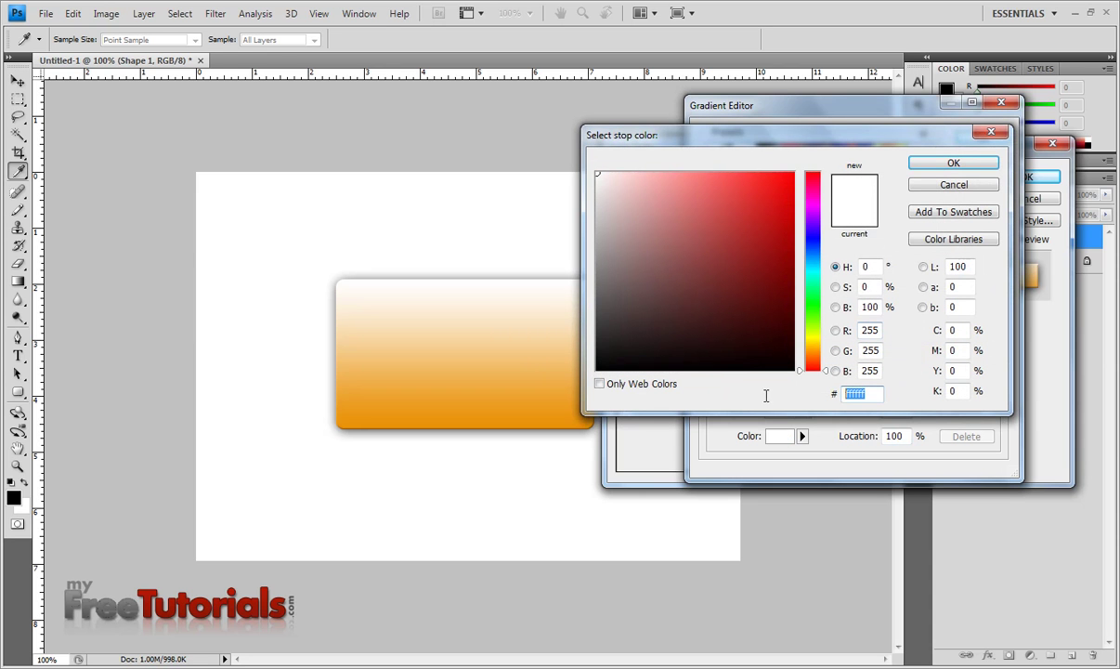
pyautogui.write('000f99')
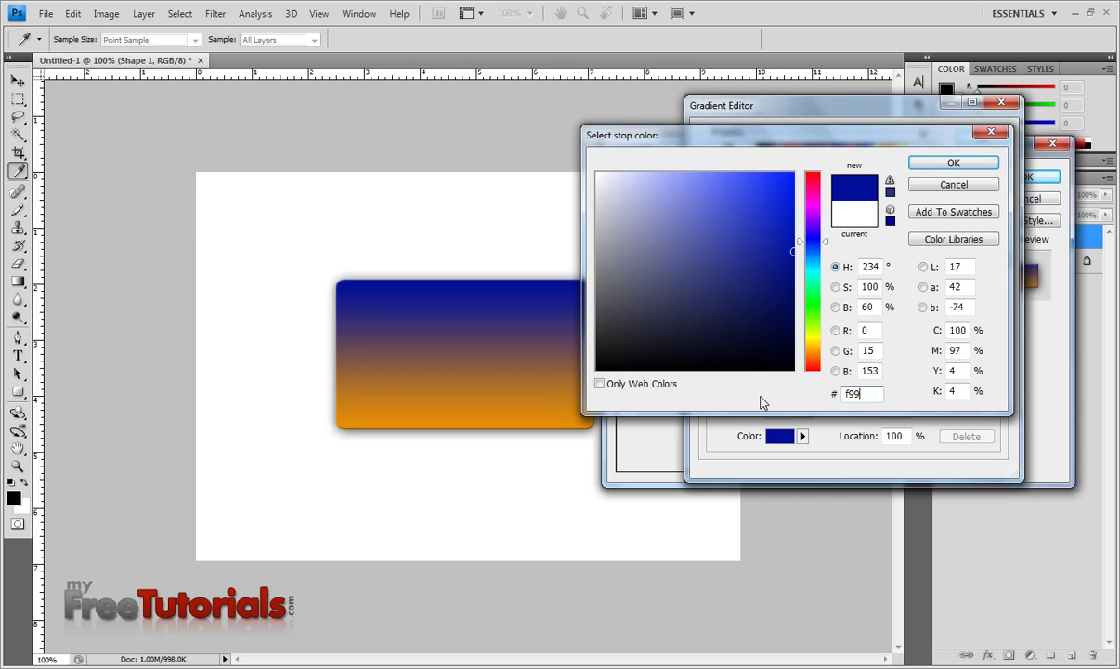
pyautogui.write('ff9900')
pyautogui.press('Return')
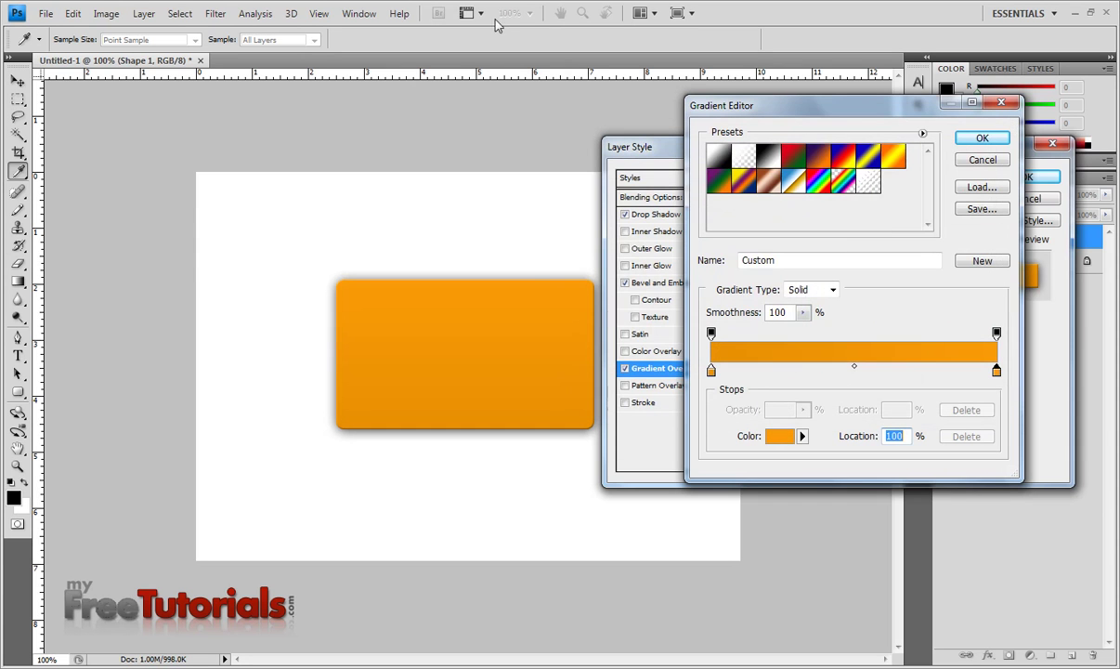
pyautogui.click(983, 137)
# - Apply the orange card's styles and draw a black rounded square on its right side
pyautogui.click(1030, 177)
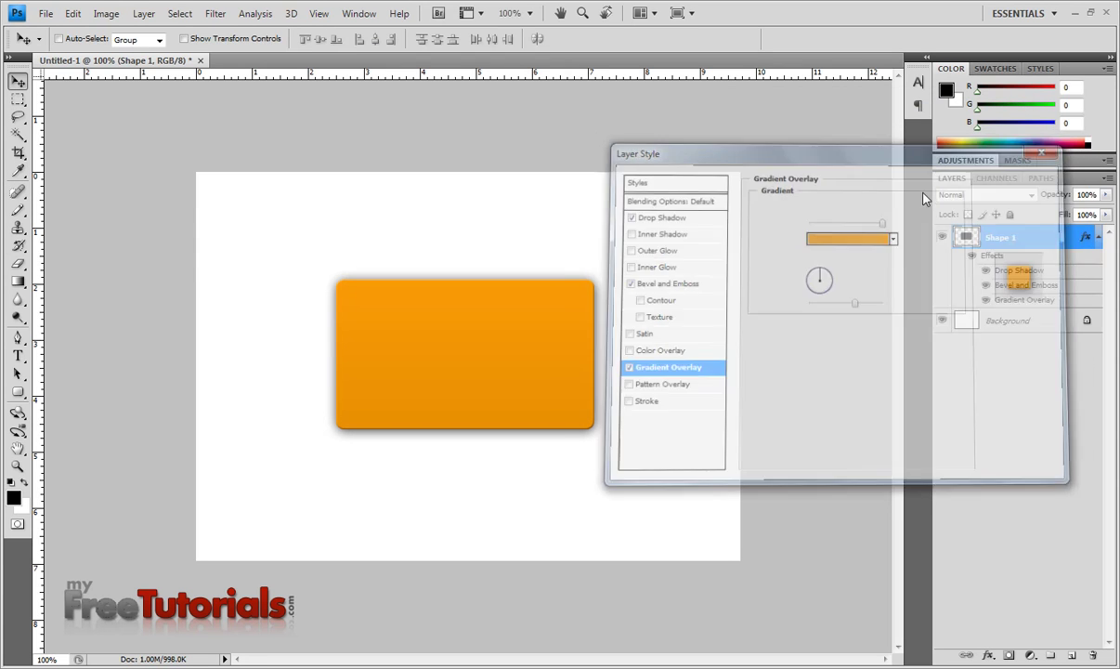
pyautogui.click(1101, 239)
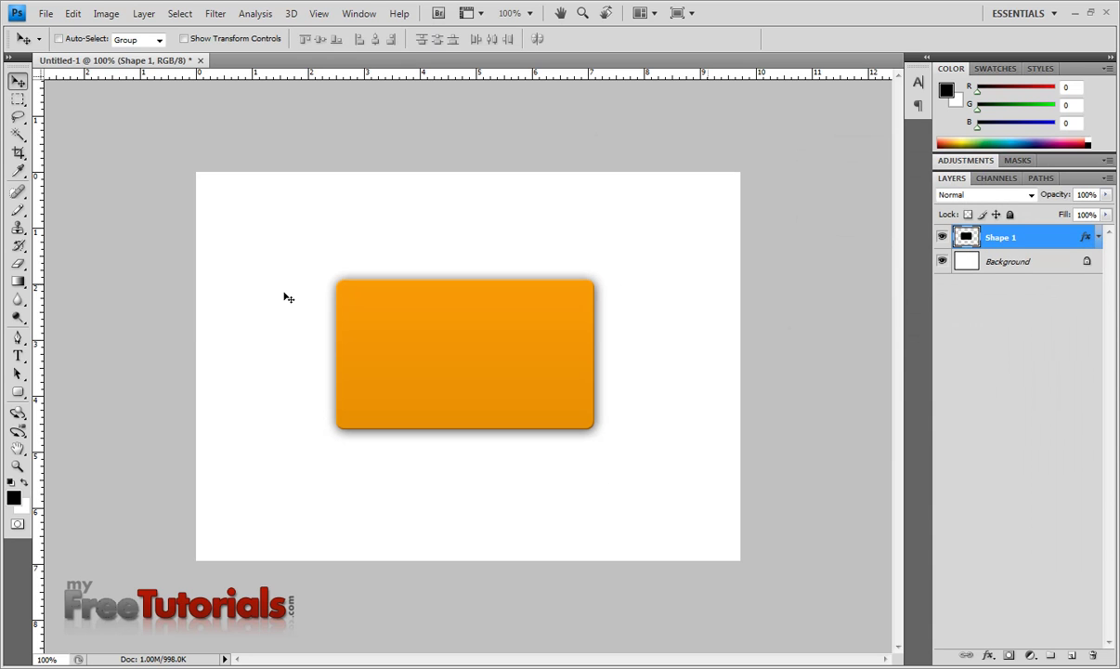
pyautogui.click(18, 391)
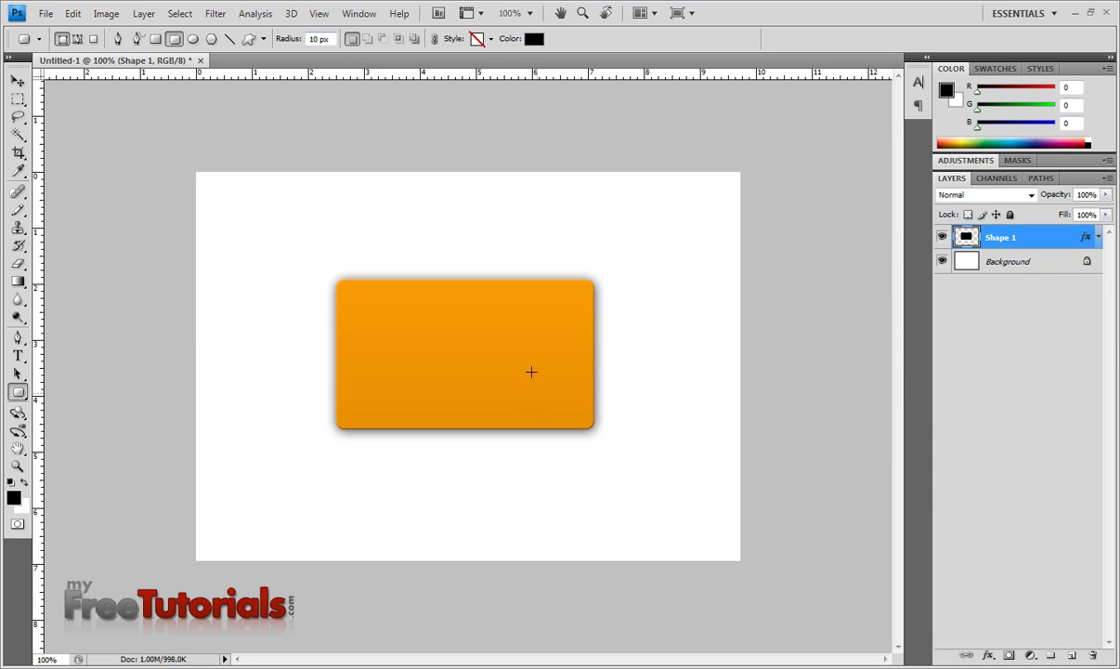
pyautogui.moveTo(461, 304)
pyautogui.mouseDown()
pyautogui.moveTo(560, 401)
pyautogui.moveTo(551, 375)
pyautogui.moveTo(541, 372)
pyautogui.moveTo(573, 411)
pyautogui.mouseUp()
# - Scale the black square up slightly with Free Transform
pyautogui.press('v')
pyautogui.hotkey('ctrl', 't')
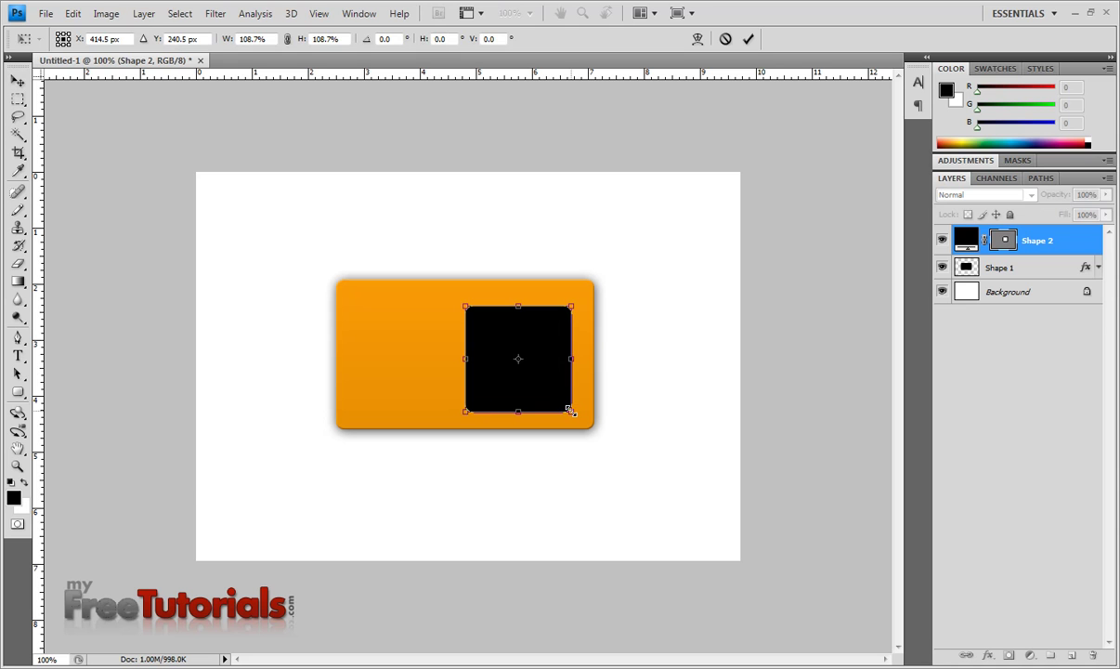
pyautogui.press('Return')
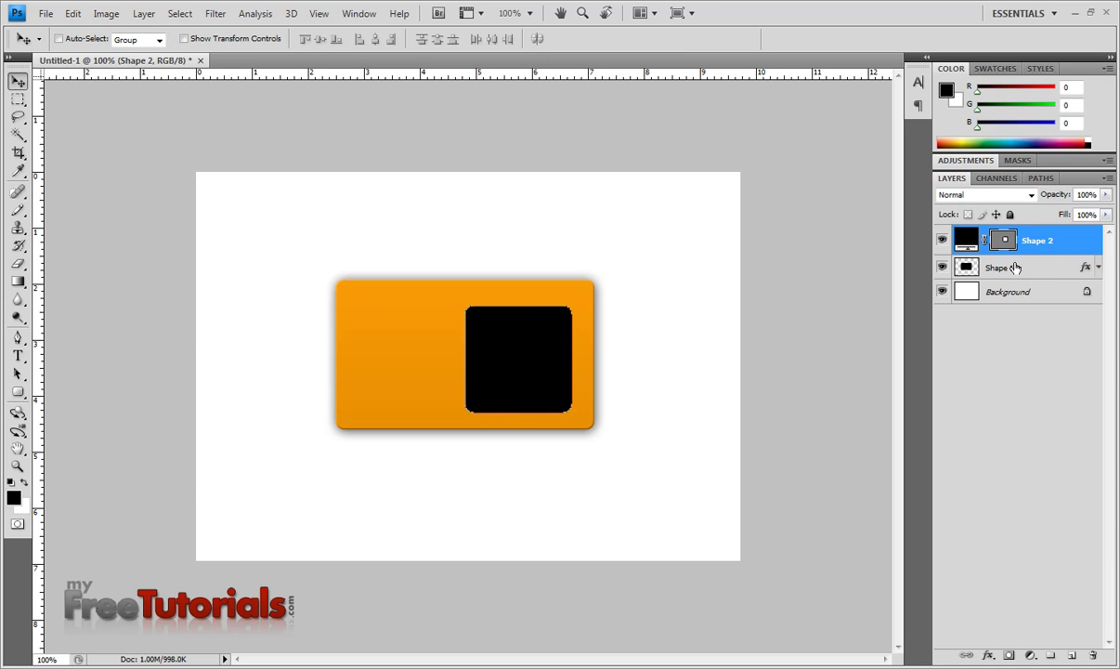
# - Centre the black square vertically on the orange card using the card's outline selection
pyautogui.keyDown('ctrl'); pyautogui.click(970, 271); pyautogui.keyUp('ctrl')
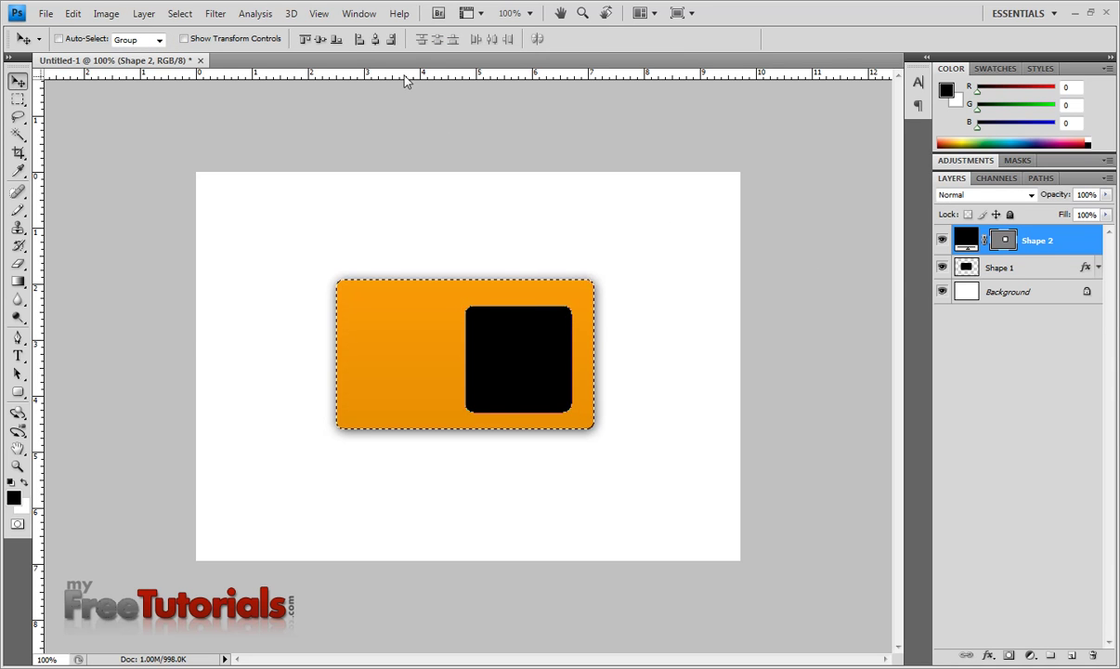
pyautogui.click(319, 39)
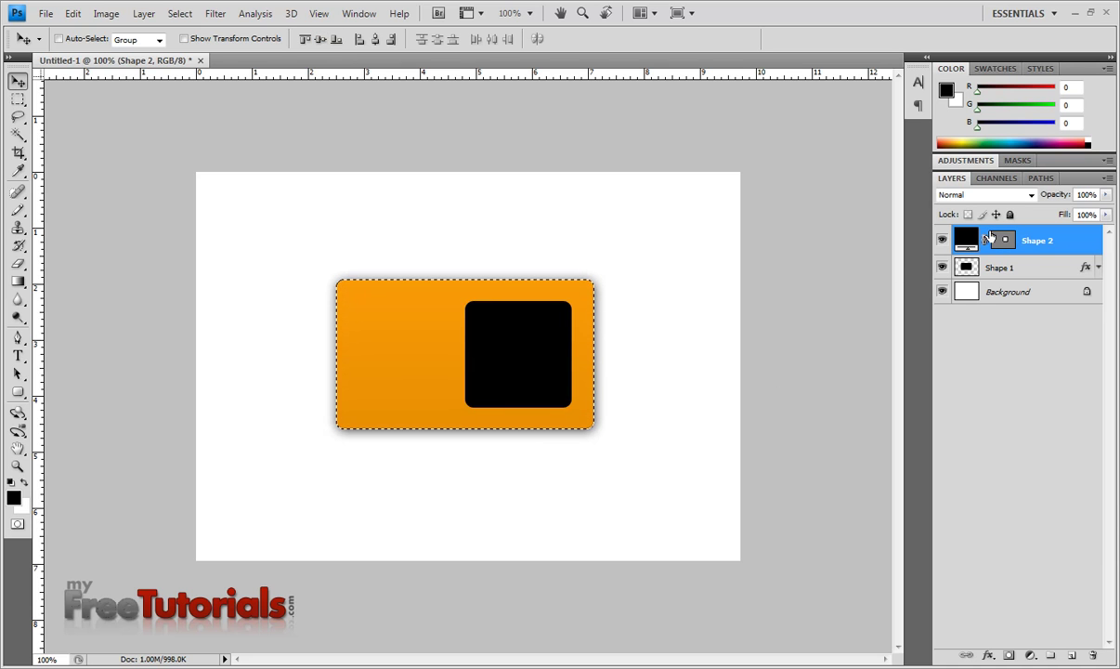
pyautogui.hotkey('ctrl', 'd')
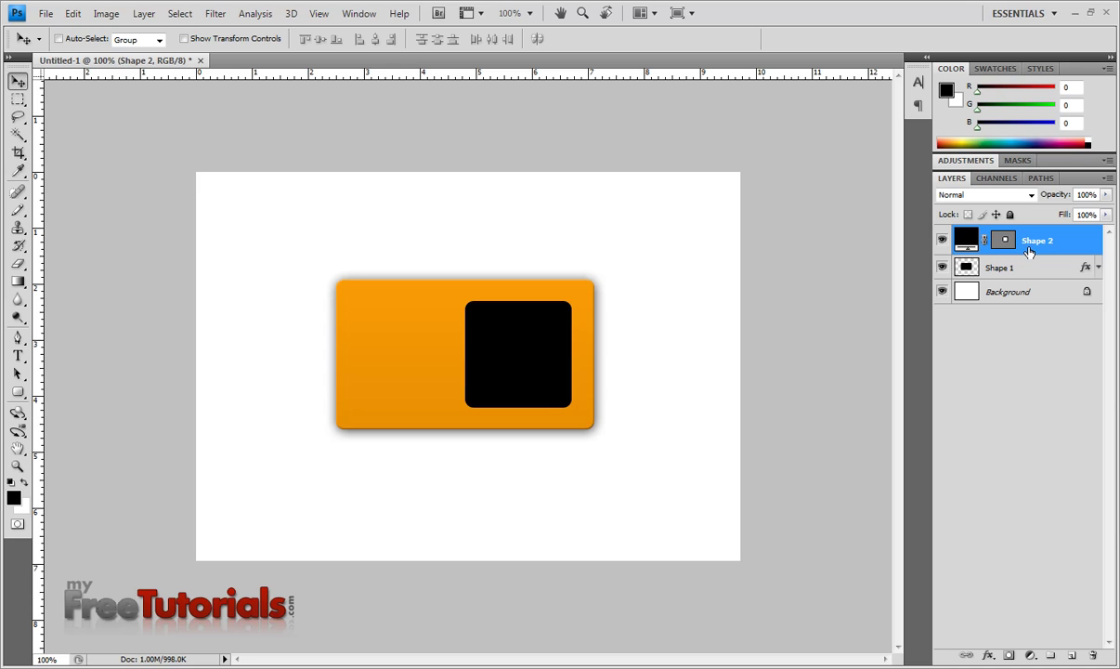
# - Nudge the black square slightly right and bring up its layer menu
pyautogui.click(1057, 268)
pyautogui.click(1055, 247)
pyautogui.press('Right')
pyautogui.press('Right')
pyautogui.press('Right')
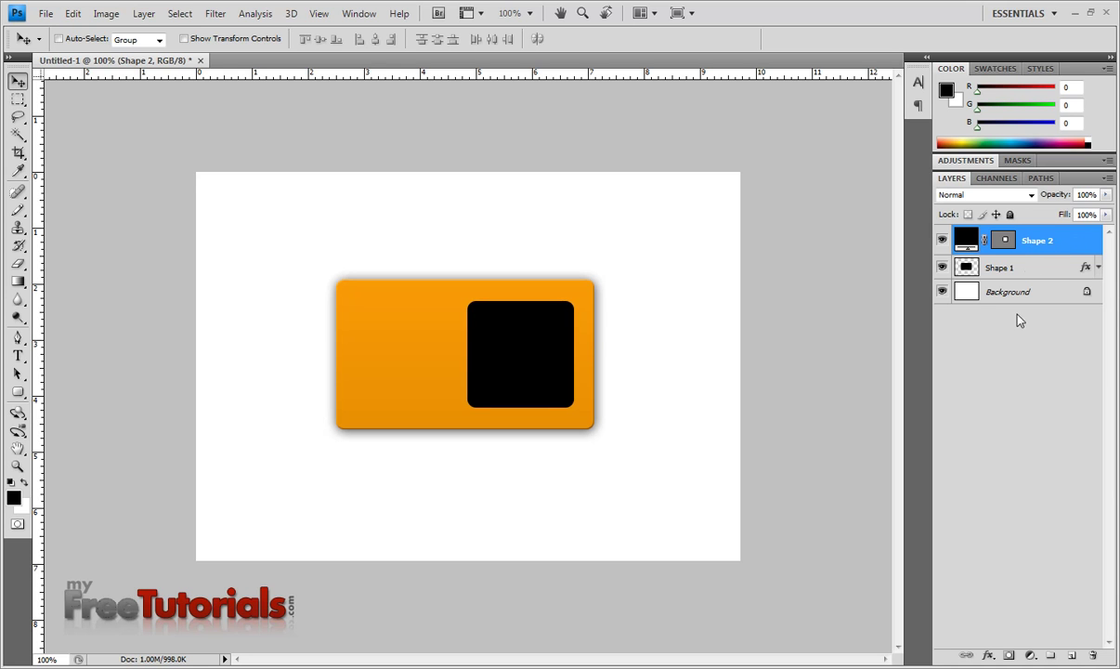
pyautogui.rightClick(1010, 232)
# - Rasterize Shape 2 and give it a Bevel and Emboss with 1000% depth and 3 px size
pyautogui.click(962, 366)
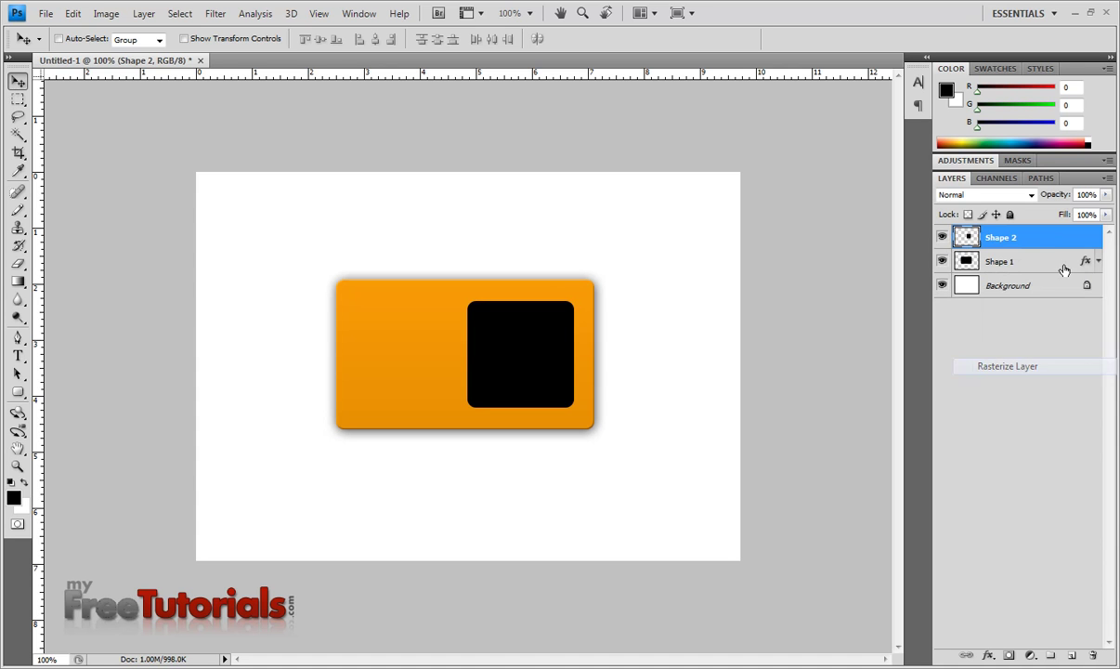
pyautogui.doubleClick(1035, 239)
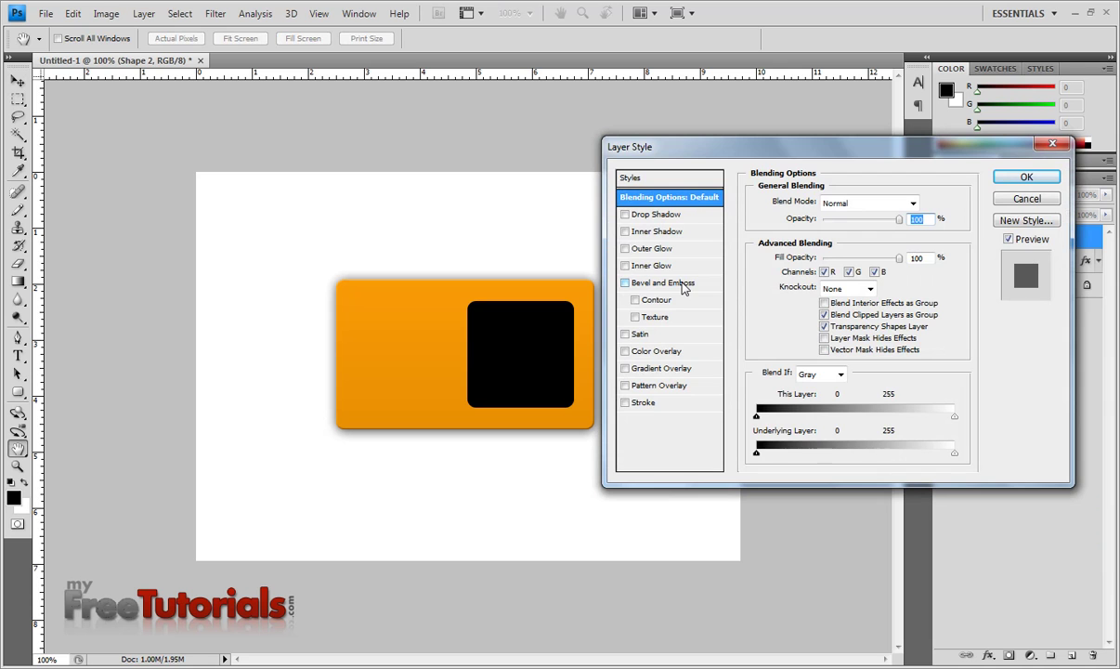
pyautogui.click(625, 282)
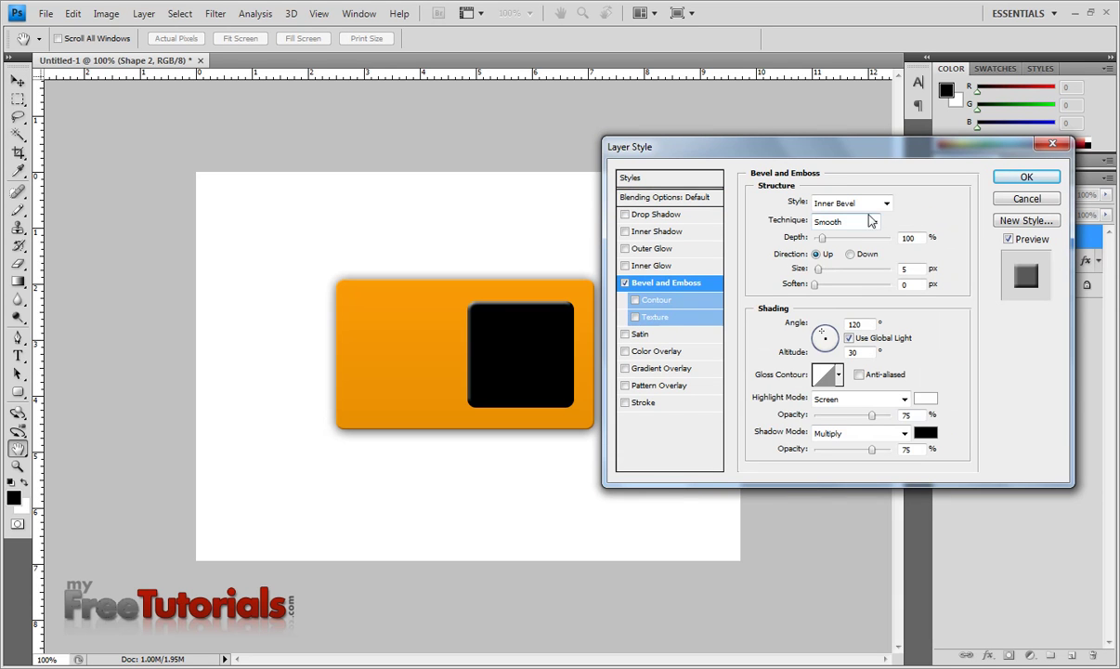
pyautogui.moveTo(821, 239); pyautogui.dragTo(919, 240)
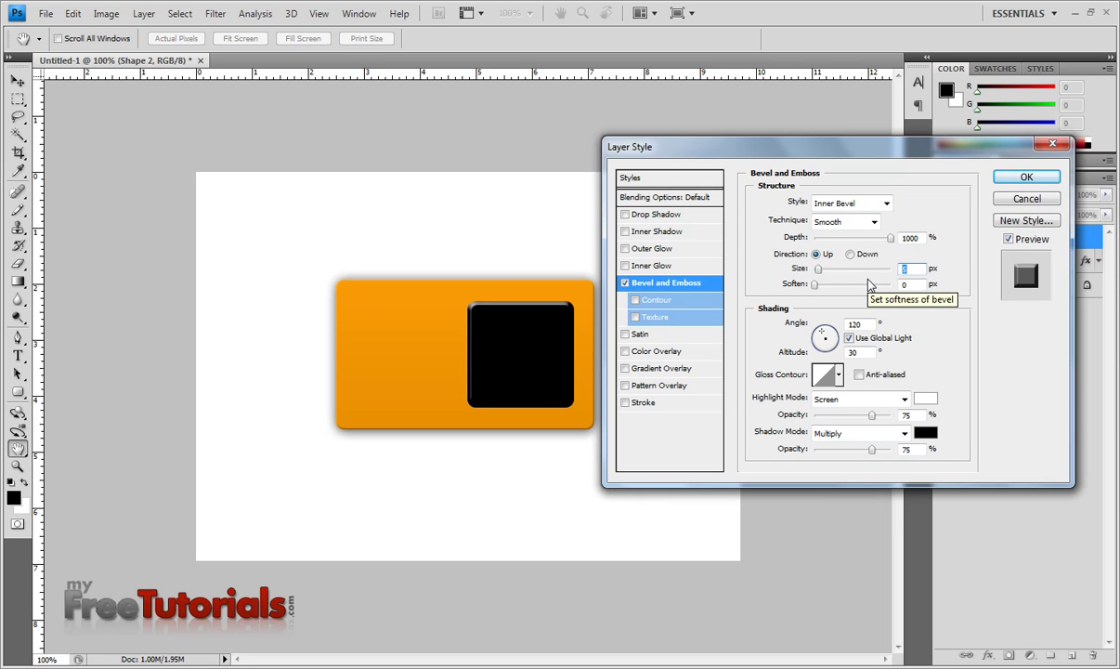
pyautogui.write('2')
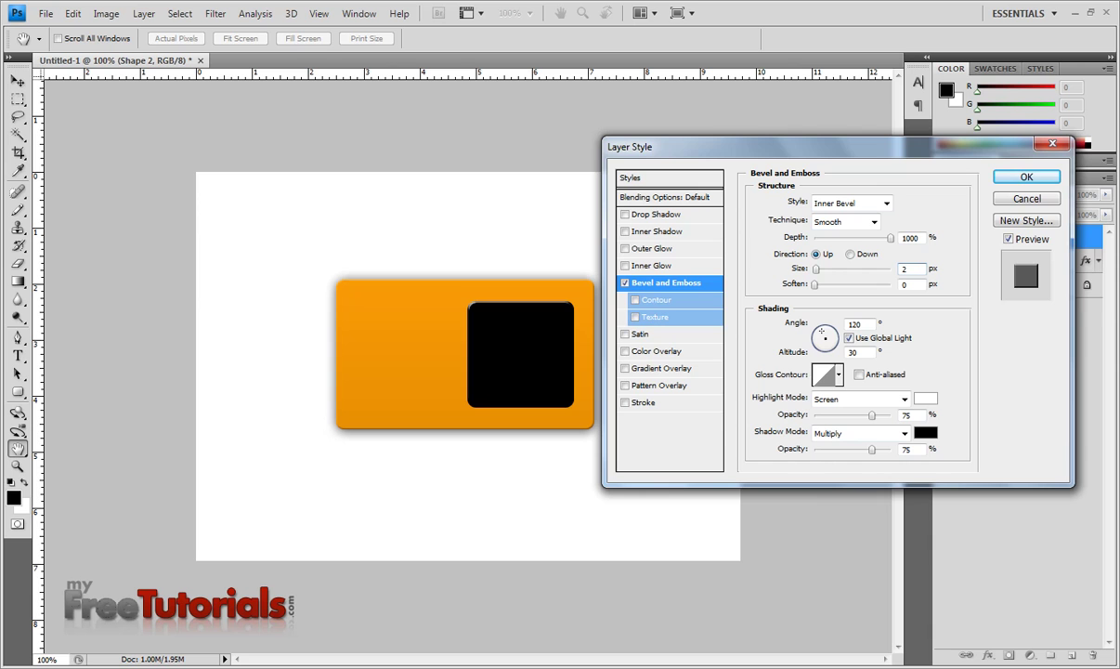
pyautogui.moveTo(816, 269); pyautogui.dragTo(818, 268)
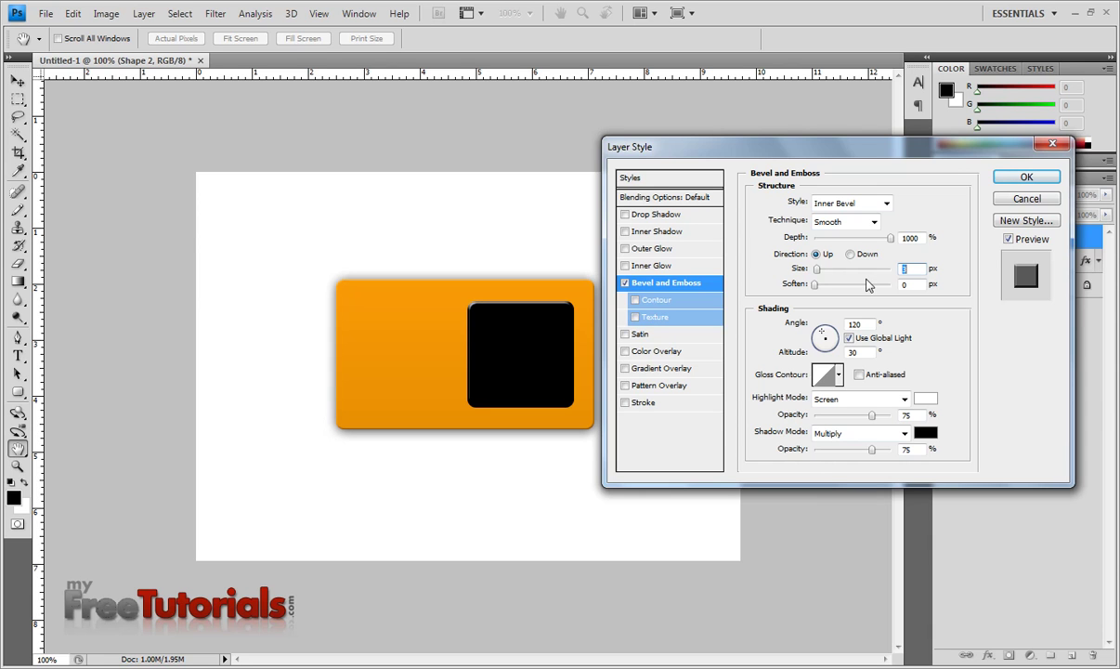
# - Add a gradient overlay to the chip with its left stop set to gold d0a744
pyautogui.click(659, 370)
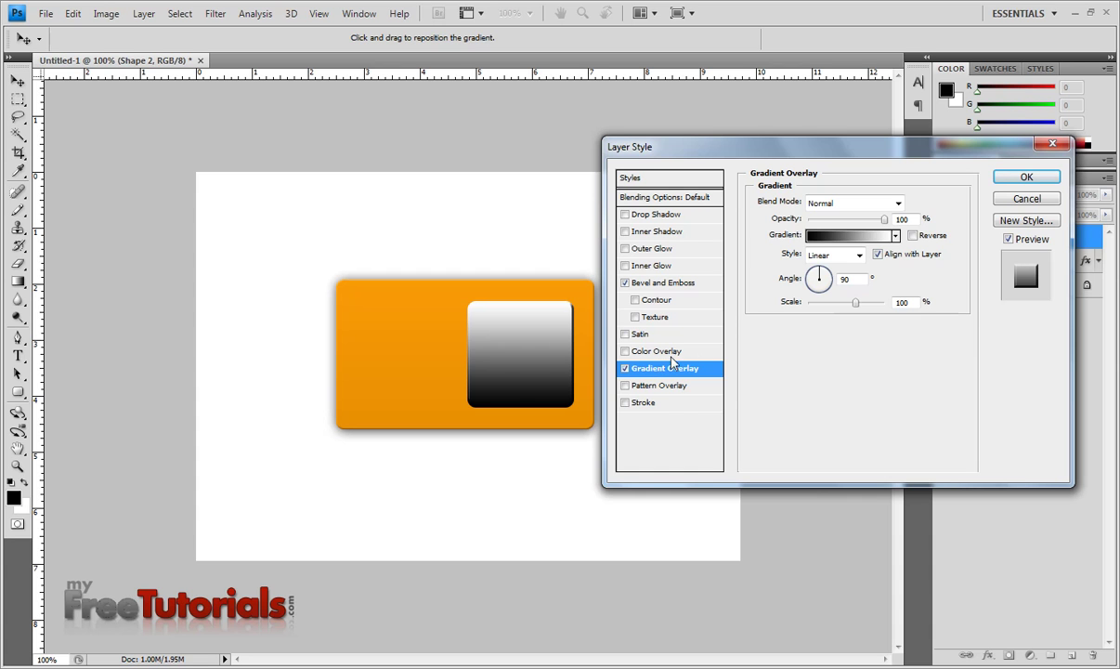
pyautogui.click(812, 235)
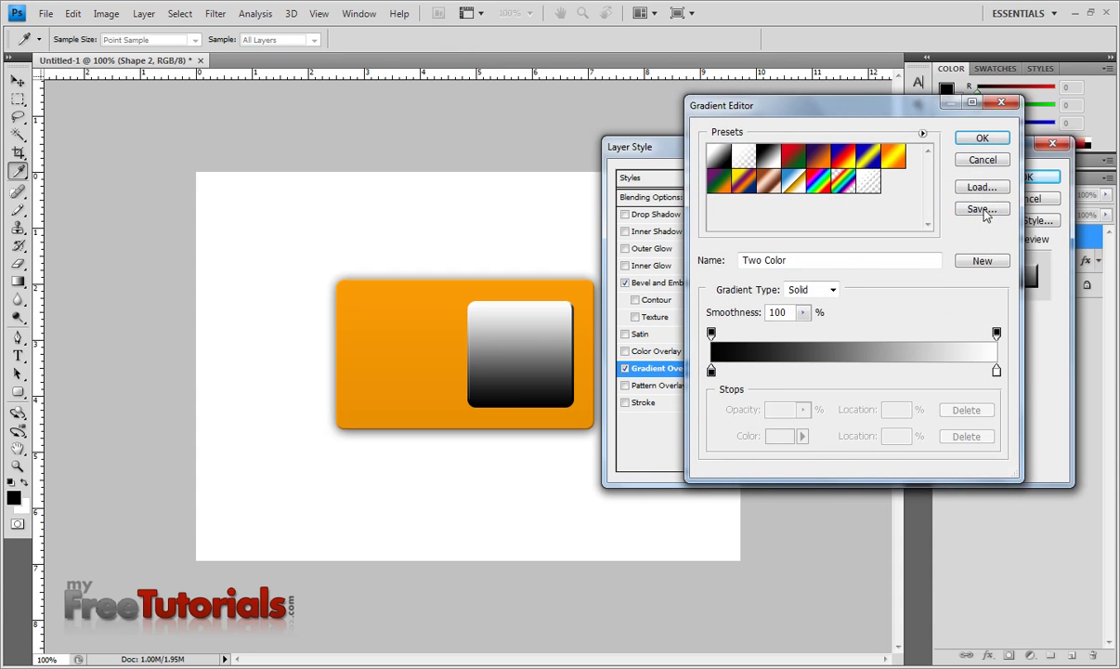
pyautogui.click(711, 370)
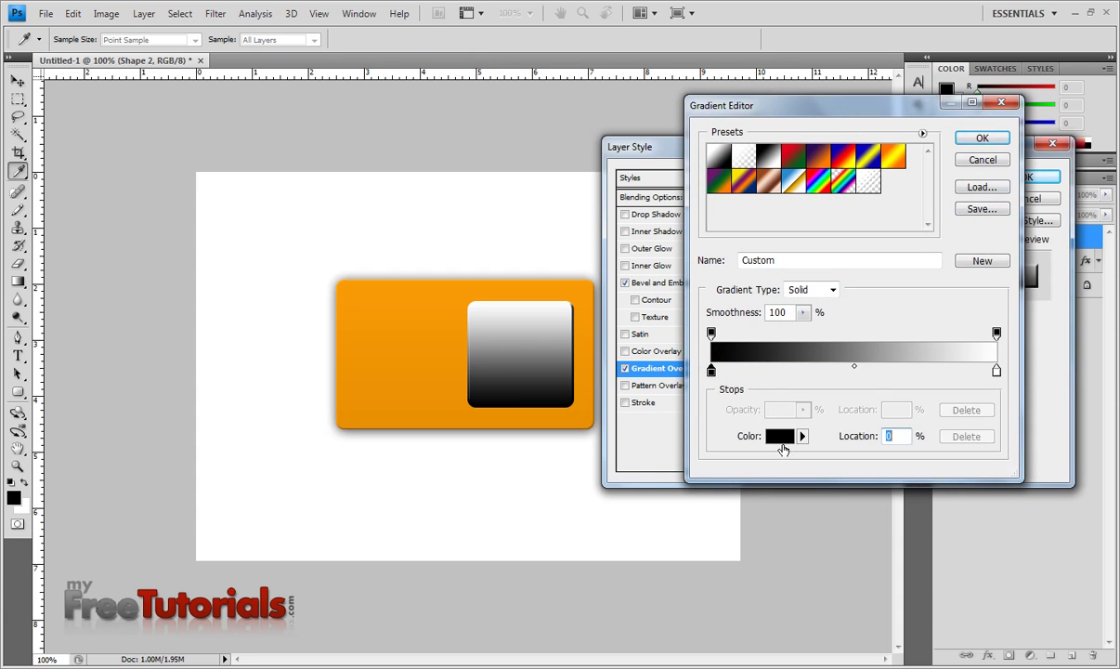
pyautogui.click(780, 437)
pyautogui.click(862, 394)
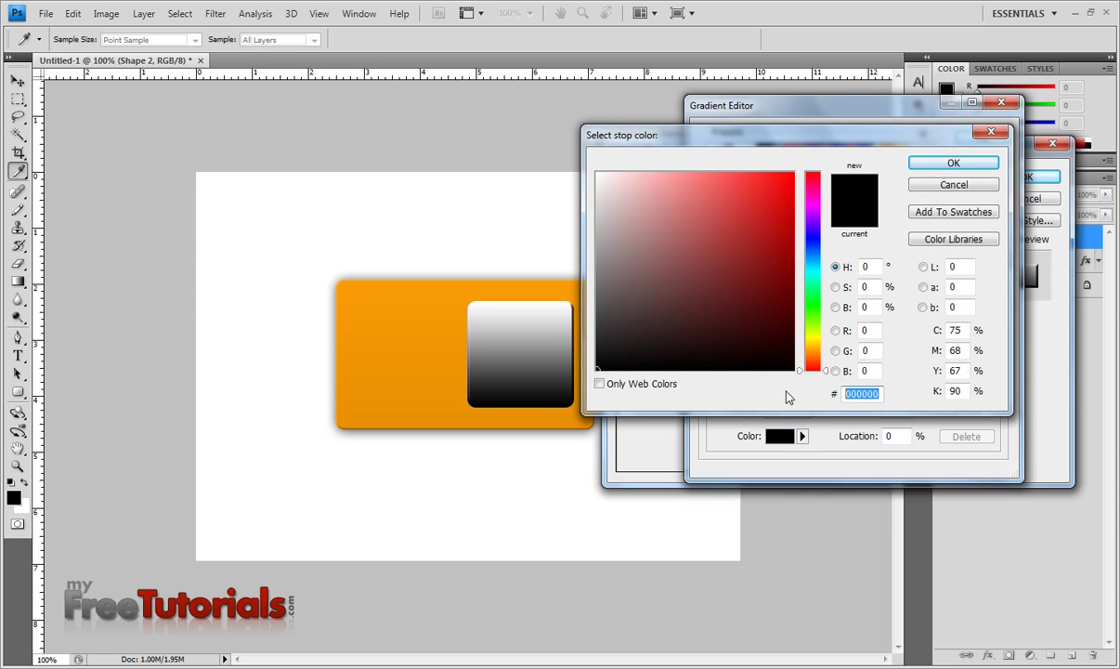
pyautogui.write('d0a744')
pyautogui.press('Return')
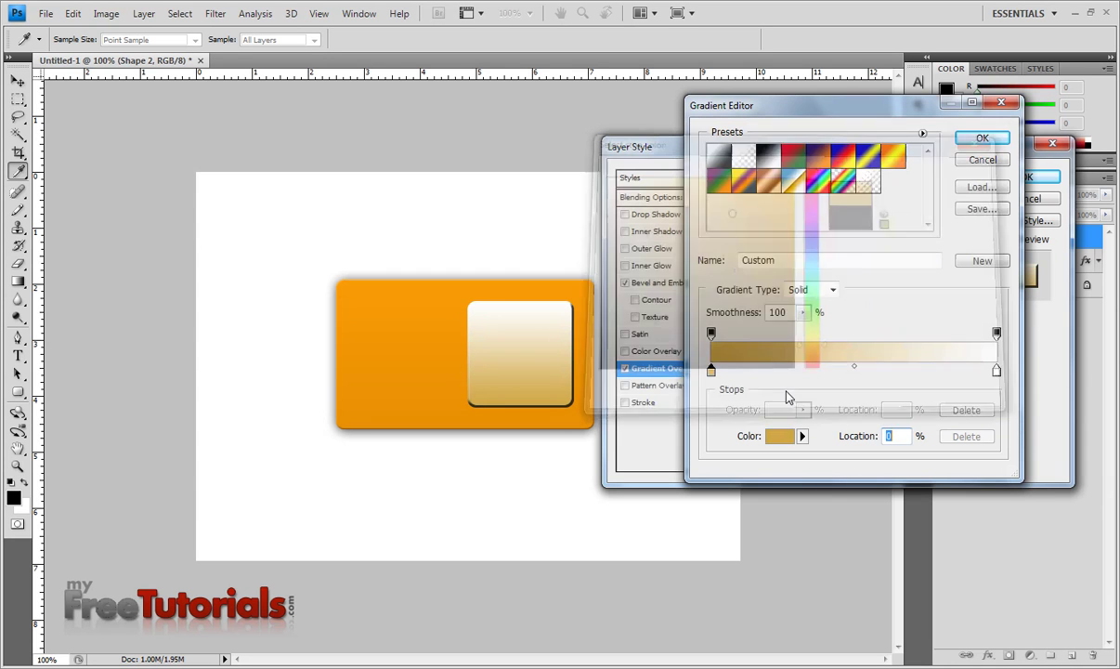
# - Move that stop toward the middle (location 70) and recolour it pale yellow fce28a
pyautogui.moveTo(711, 371)
pyautogui.mouseDown()
pyautogui.moveTo(879, 372)
pyautogui.moveTo(865, 391)
pyautogui.moveTo(906, 374)
pyautogui.mouseUp()
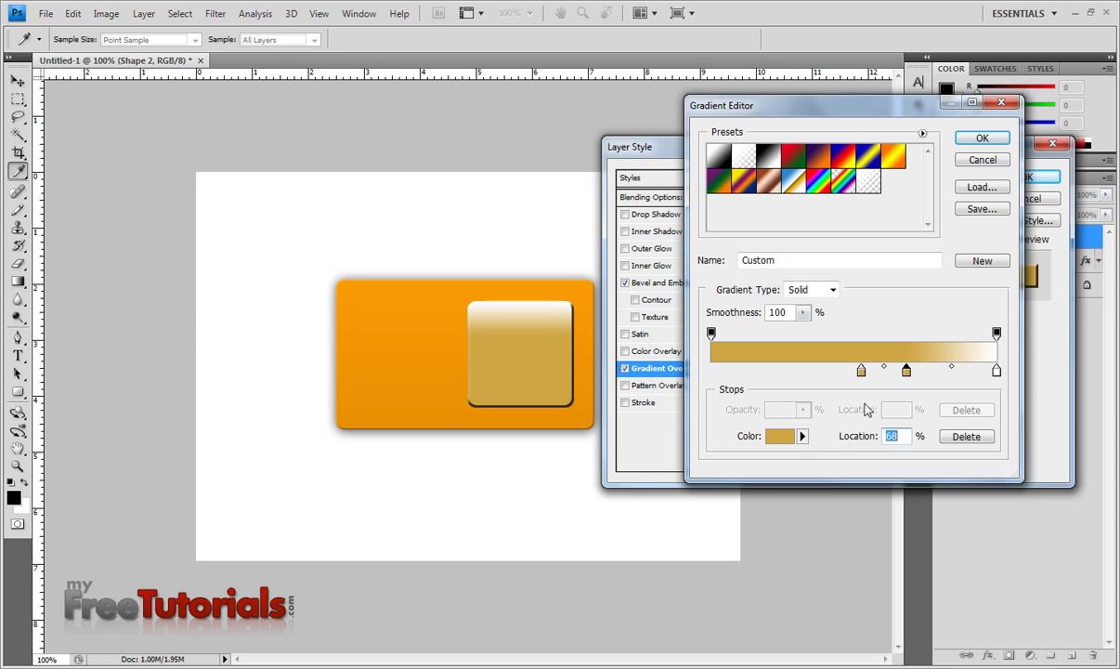
pyautogui.click(780, 435)
pyautogui.click(878, 393)
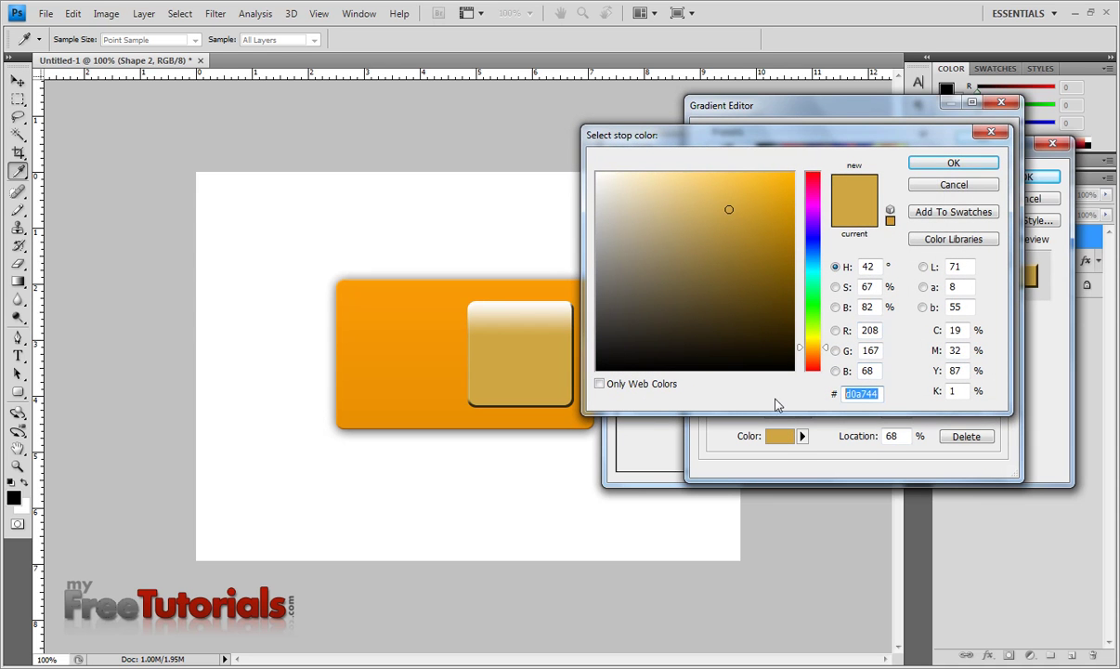
pyautogui.write('fce28a')
pyautogui.press('Return')
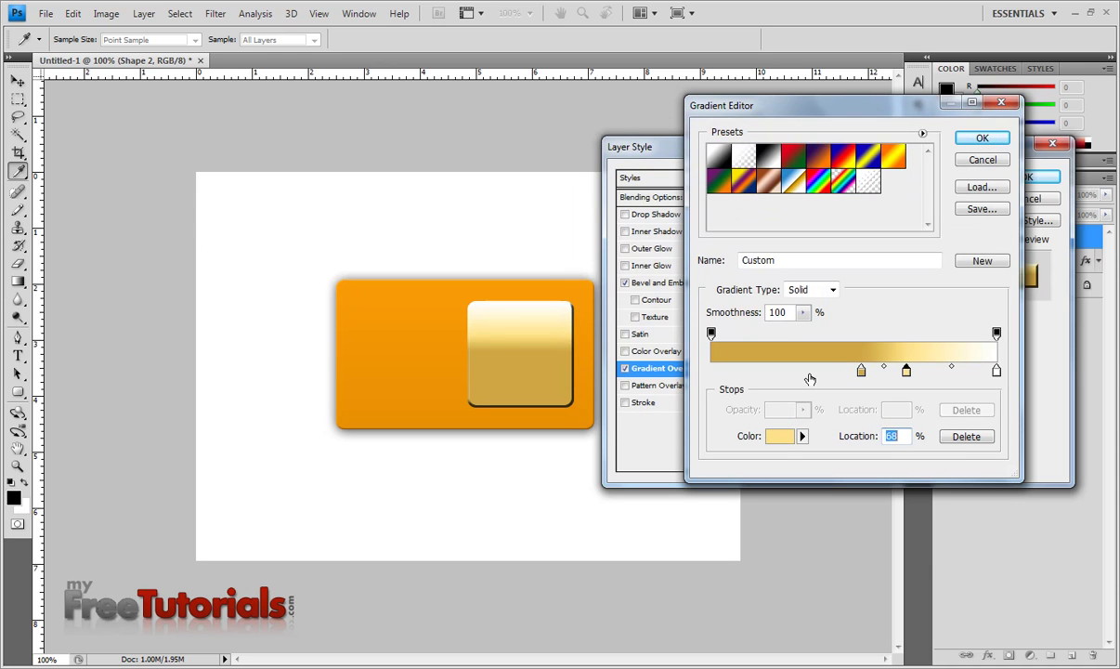
# - Set the right-end stop to gold d0a74f, angle the gradient at 40° and apply the styles
pyautogui.click(996, 371)
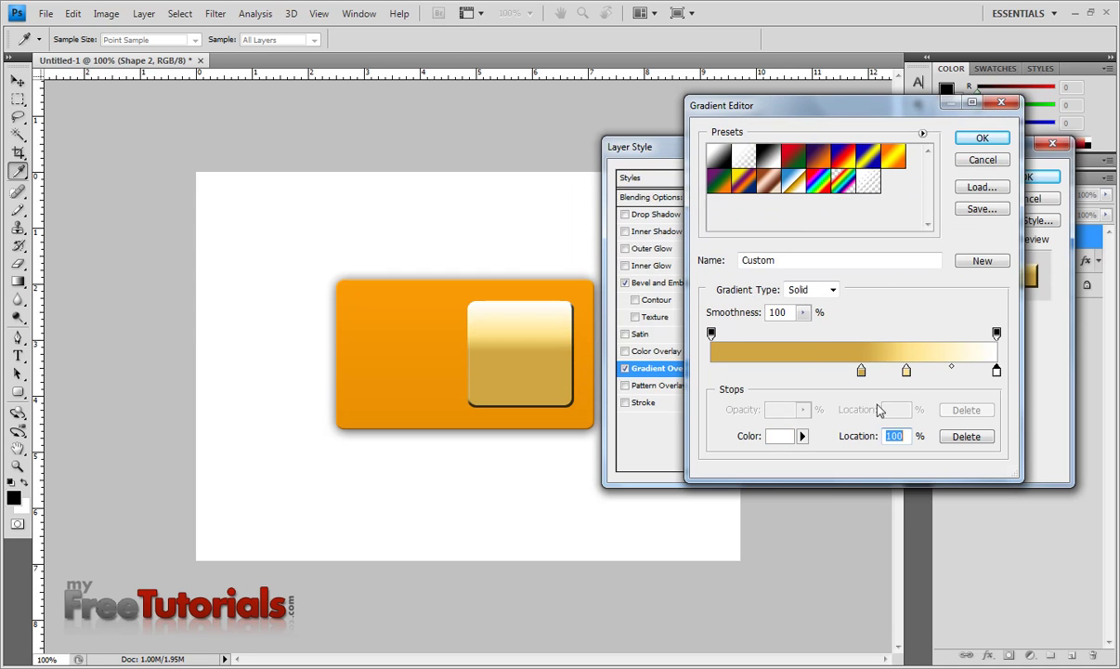
pyautogui.click(780, 436)
pyautogui.doubleClick(861, 393)
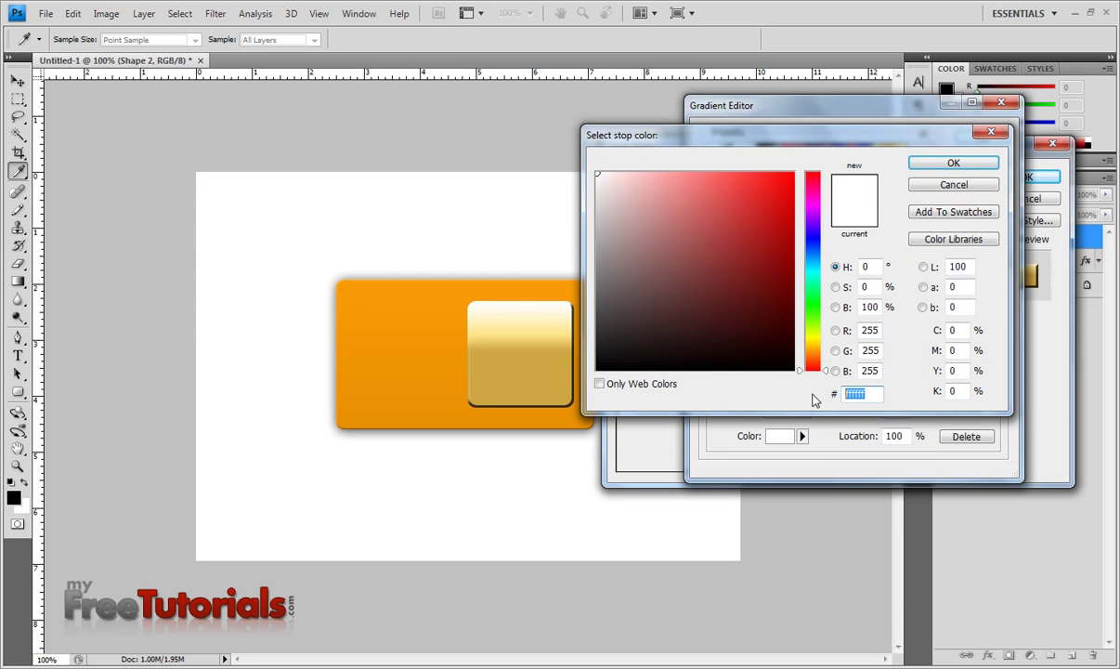
pyautogui.write('d')
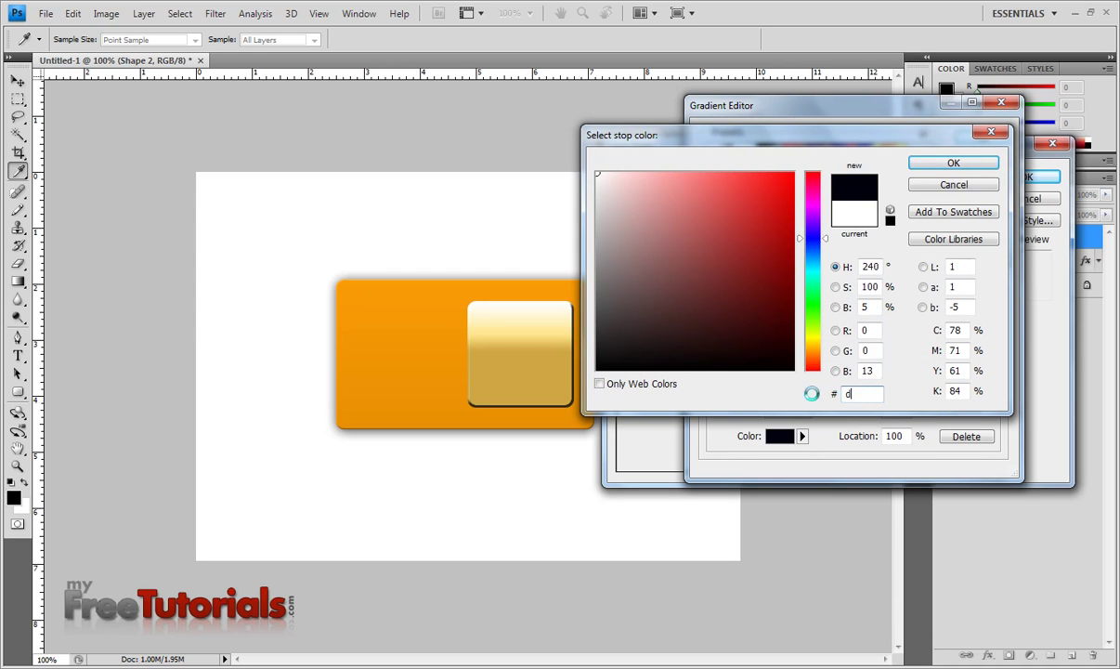
pyautogui.write('0a74')
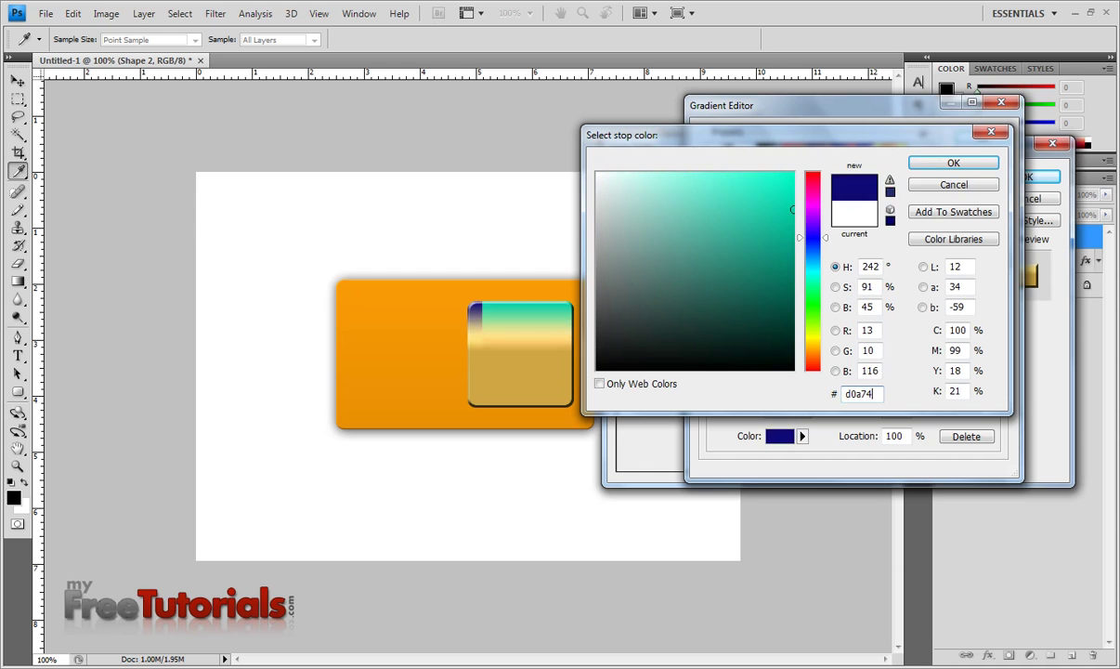
pyautogui.write('f')
pyautogui.press('Return')
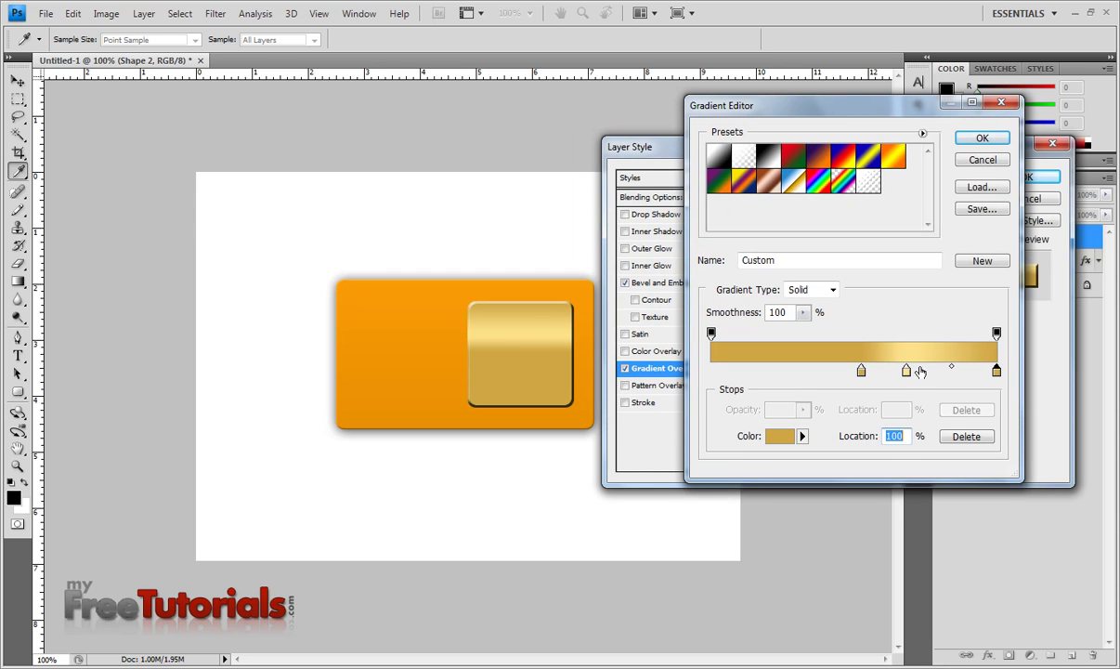
pyautogui.moveTo(906, 371); pyautogui.dragTo(909, 371)
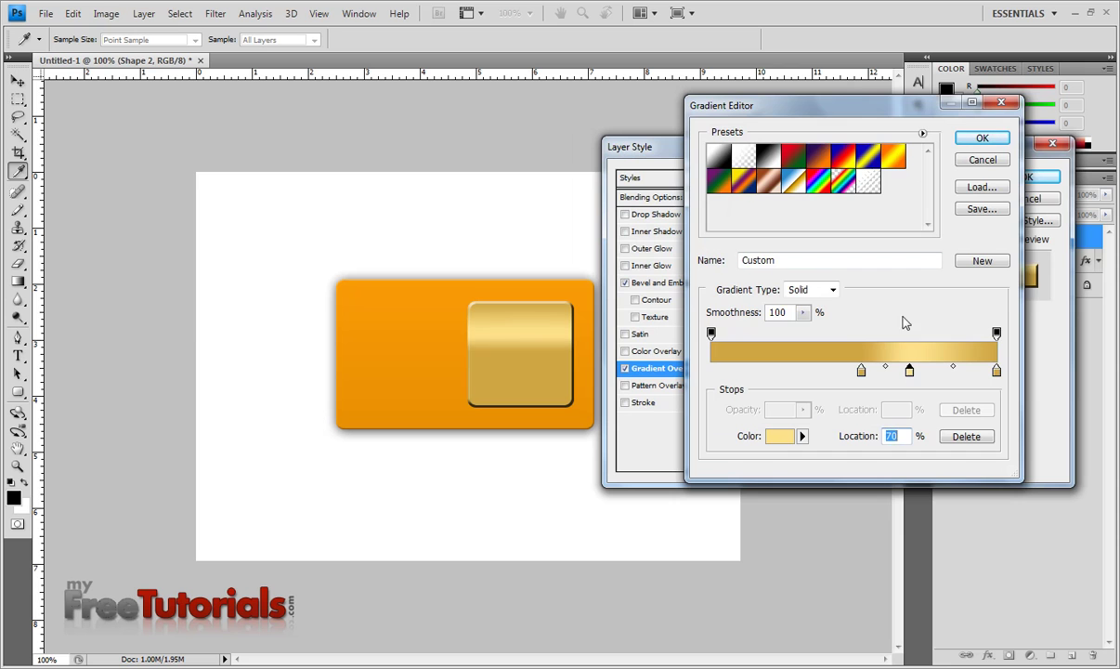
pyautogui.click(981, 139)
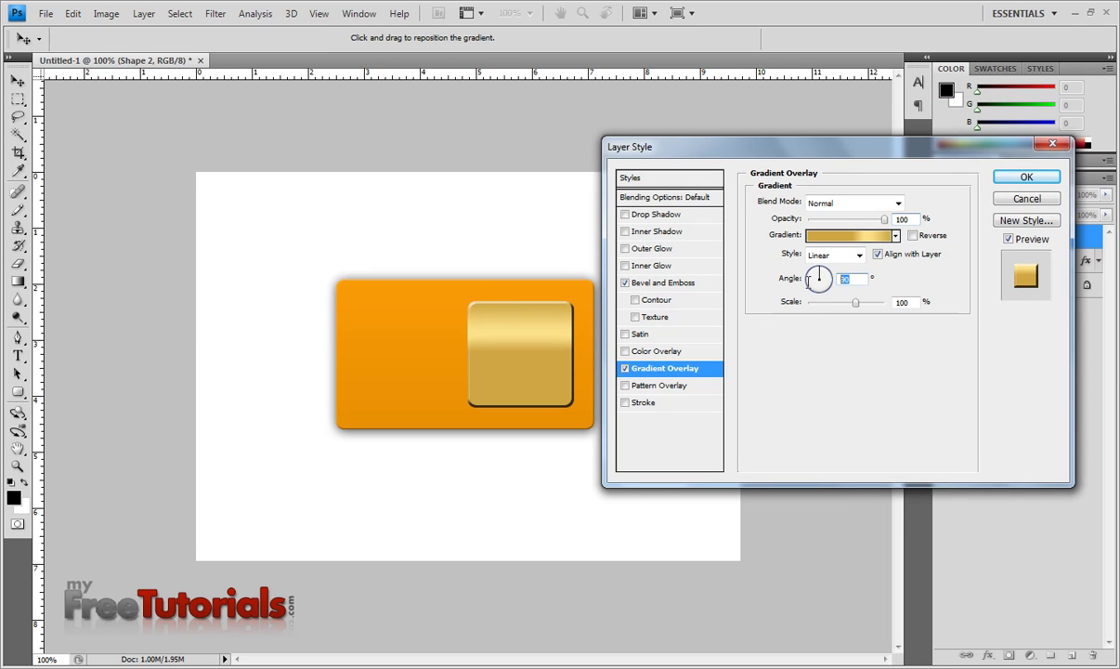
pyautogui.moveTo(818, 278); pyautogui.dragTo(815, 281)
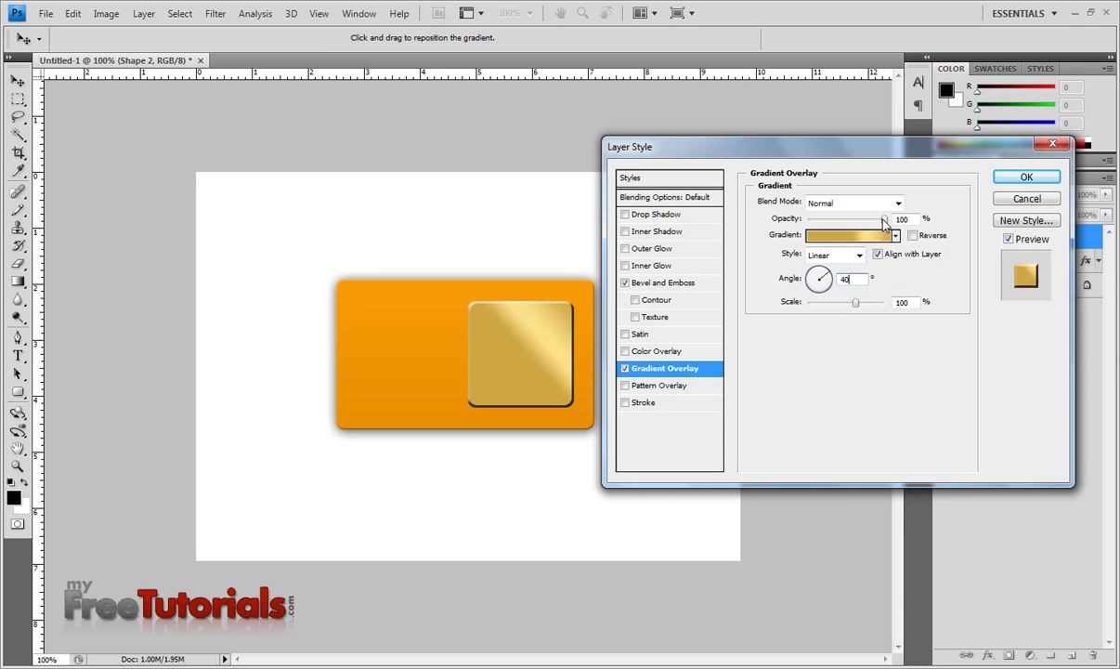
pyautogui.click(1022, 179)
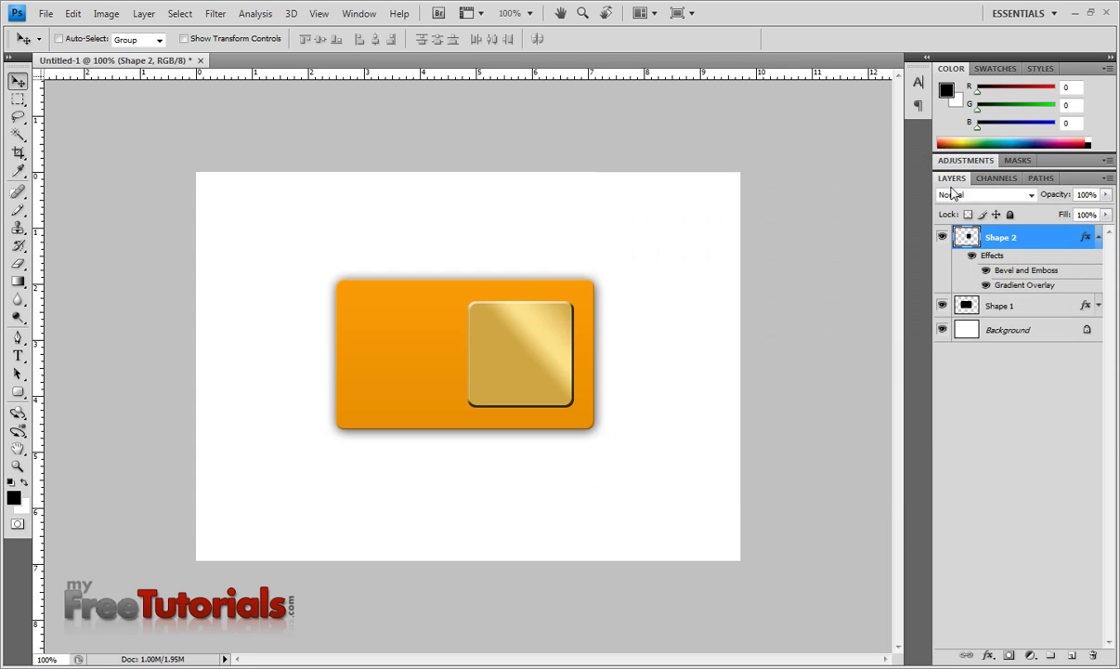
# - Scale the gold chip to about 105% and centre it vertically on the orange card
pyautogui.click(1099, 238)
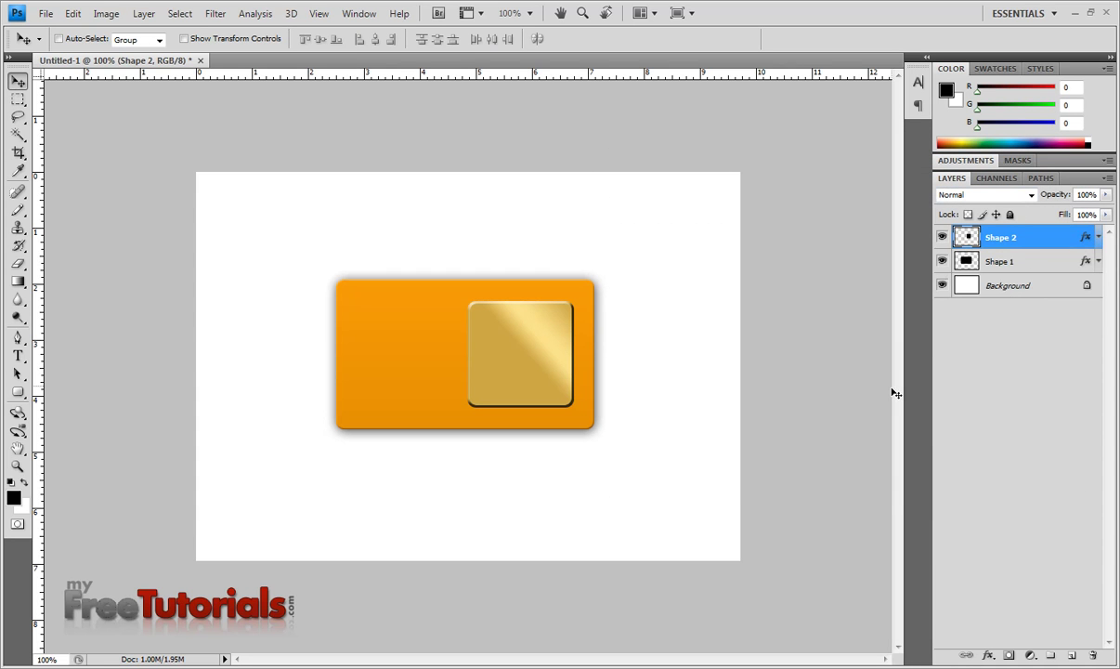
pyautogui.hotkey('ctrl', 't')
pyautogui.moveTo(574, 406); pyautogui.dragTo(587, 409)
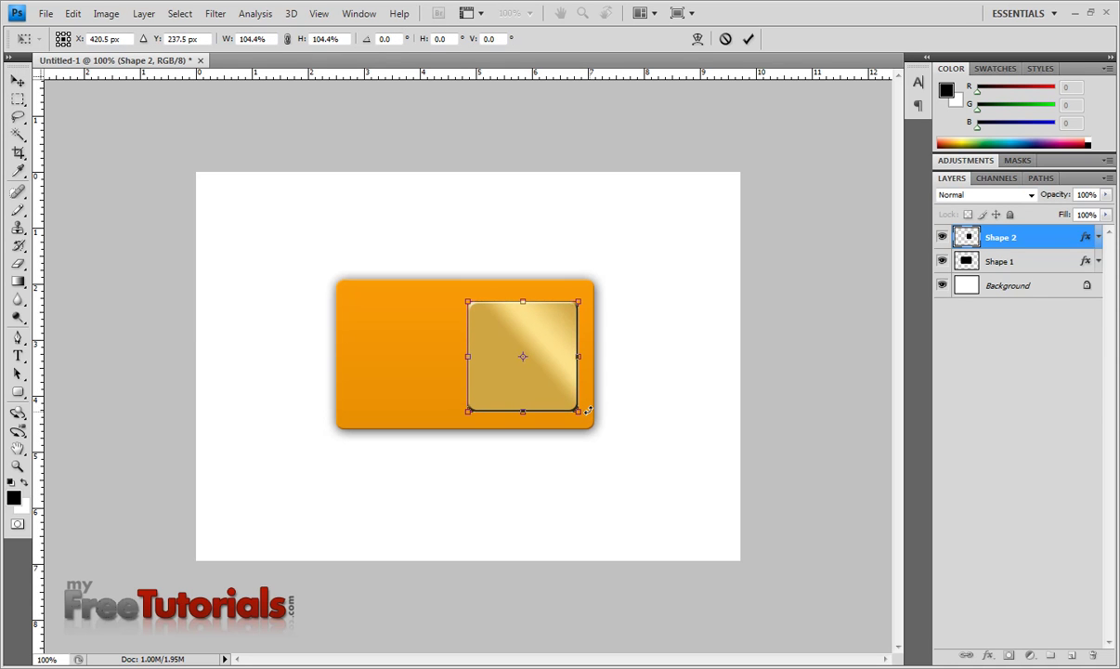
pyautogui.moveTo(588, 409); pyautogui.dragTo(581, 414)
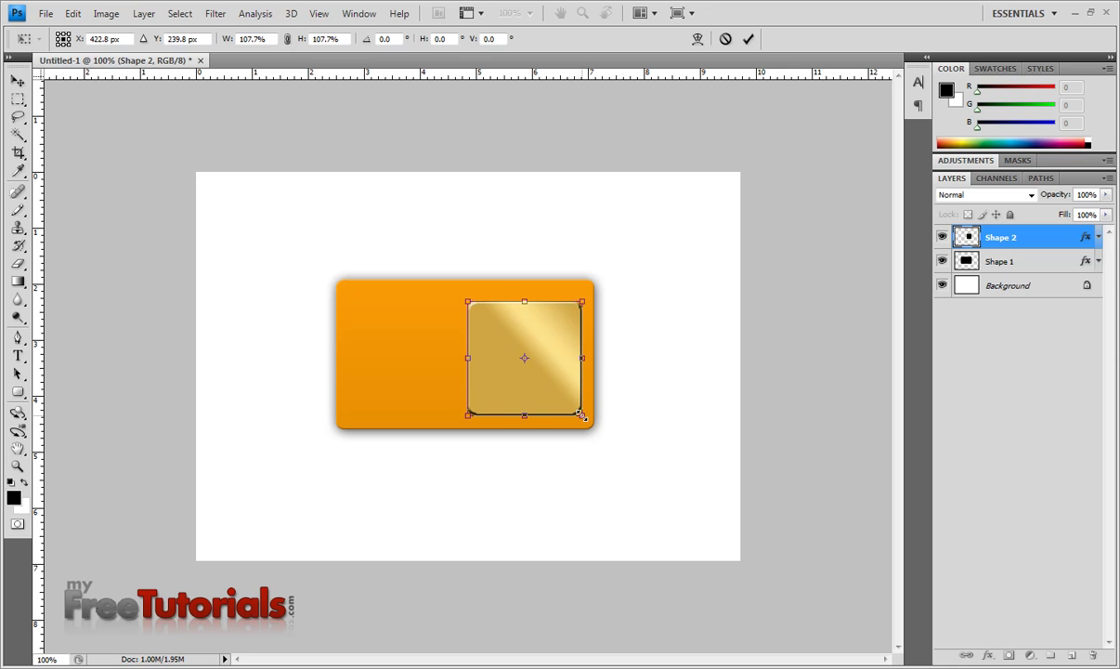
pyautogui.moveTo(581, 414); pyautogui.dragTo(578, 417)
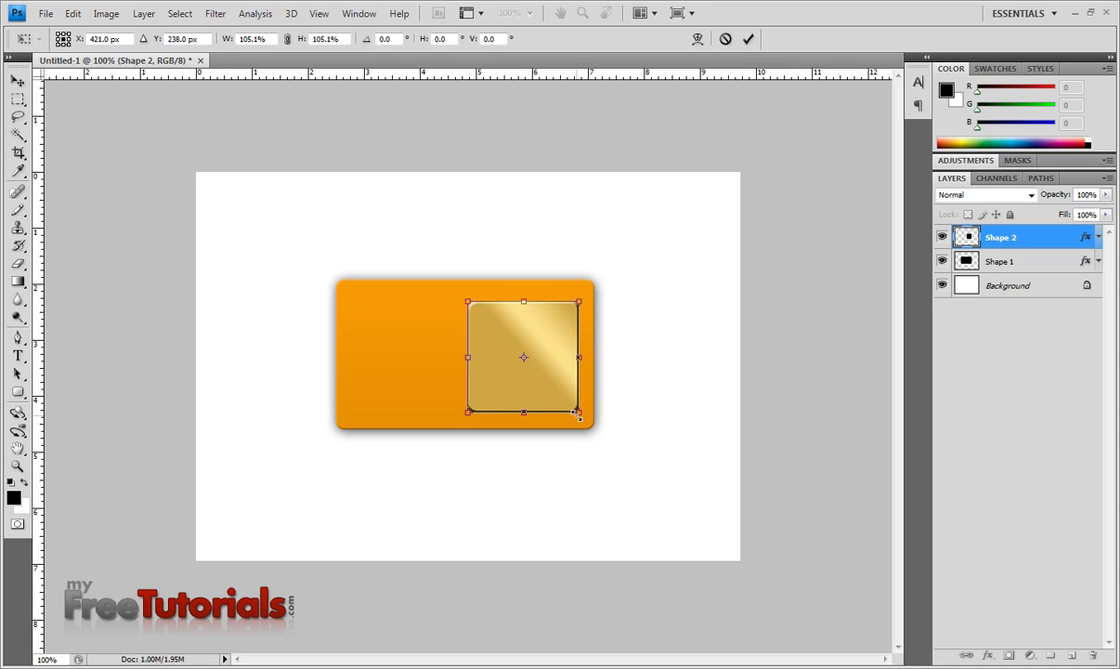
pyautogui.press('Return')
pyautogui.keyDown('ctrl'); pyautogui.click(966, 261); pyautogui.keyUp('ctrl')
pyautogui.click(319, 39)
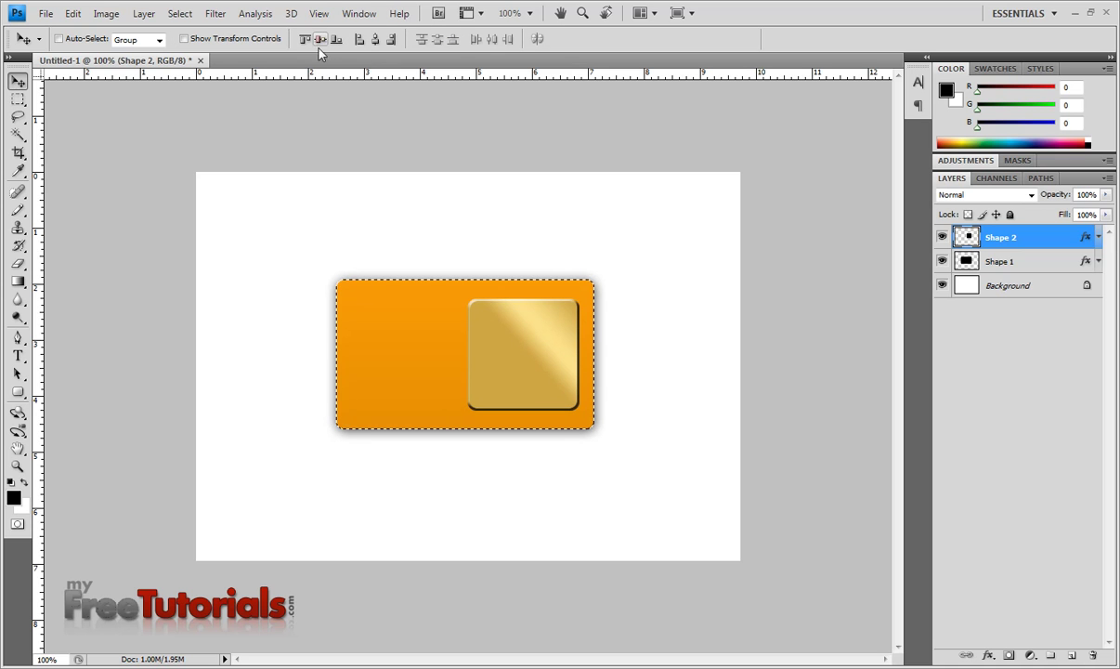
pyautogui.hotkey('ctrl', 'd')
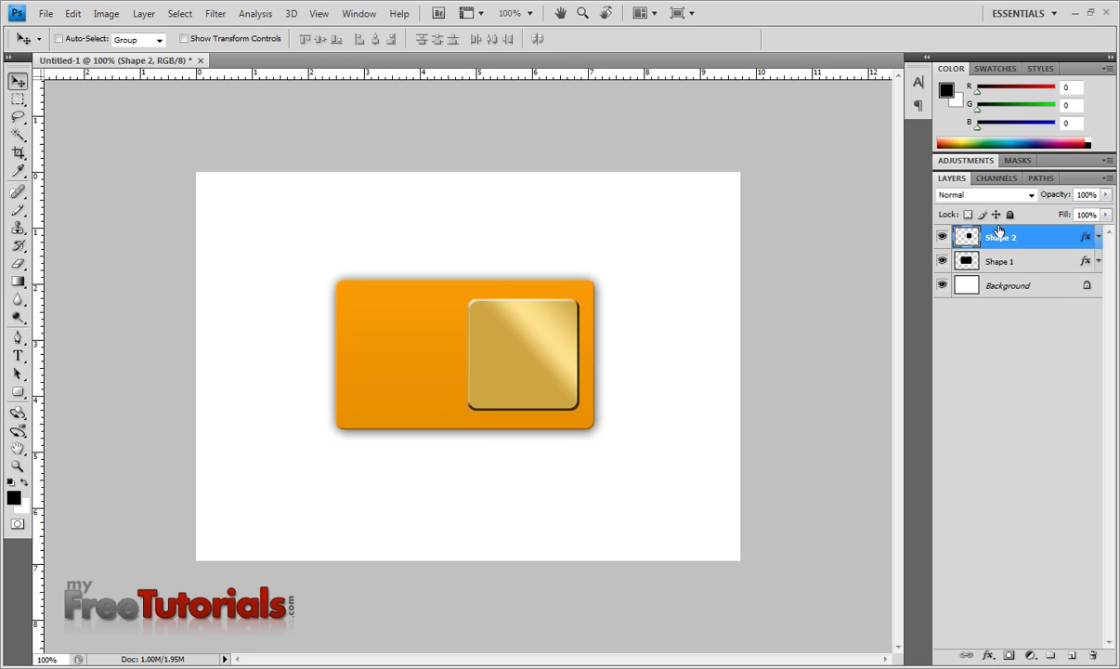
# - Toggle the Brush settings panel and expand the chip layer's effects list
pyautogui.moveTo(999, 230); pyautogui.dragTo(1040, 244)
pyautogui.press('F5')
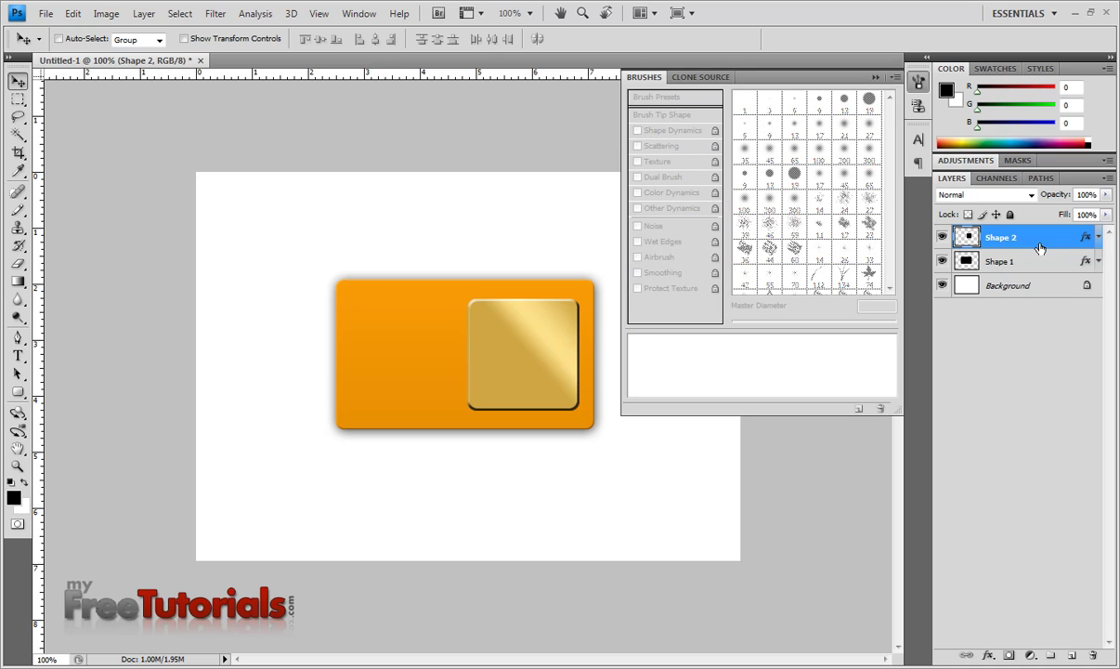
pyautogui.click(892, 78)
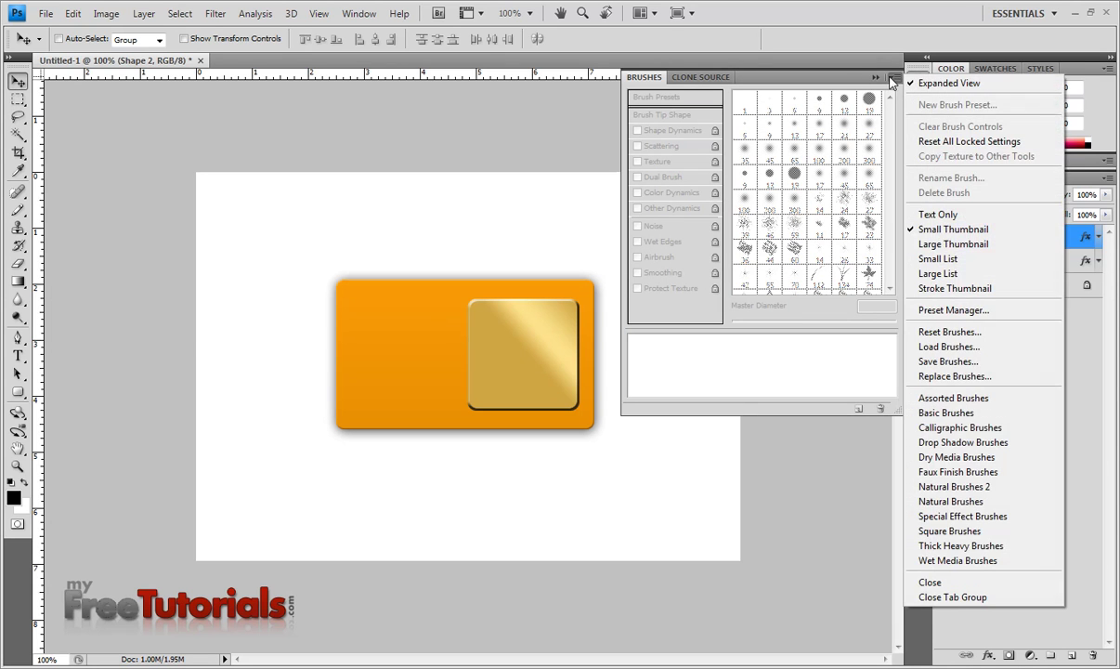
pyautogui.click(827, 79)
pyautogui.click(872, 78)
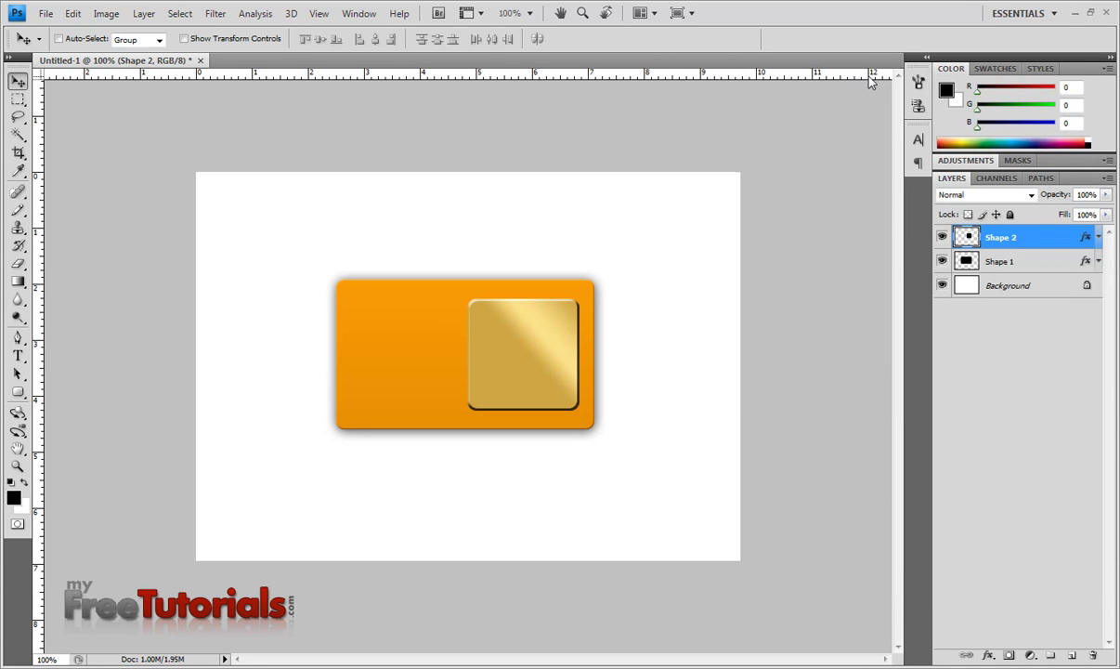
pyautogui.click(1093, 239)
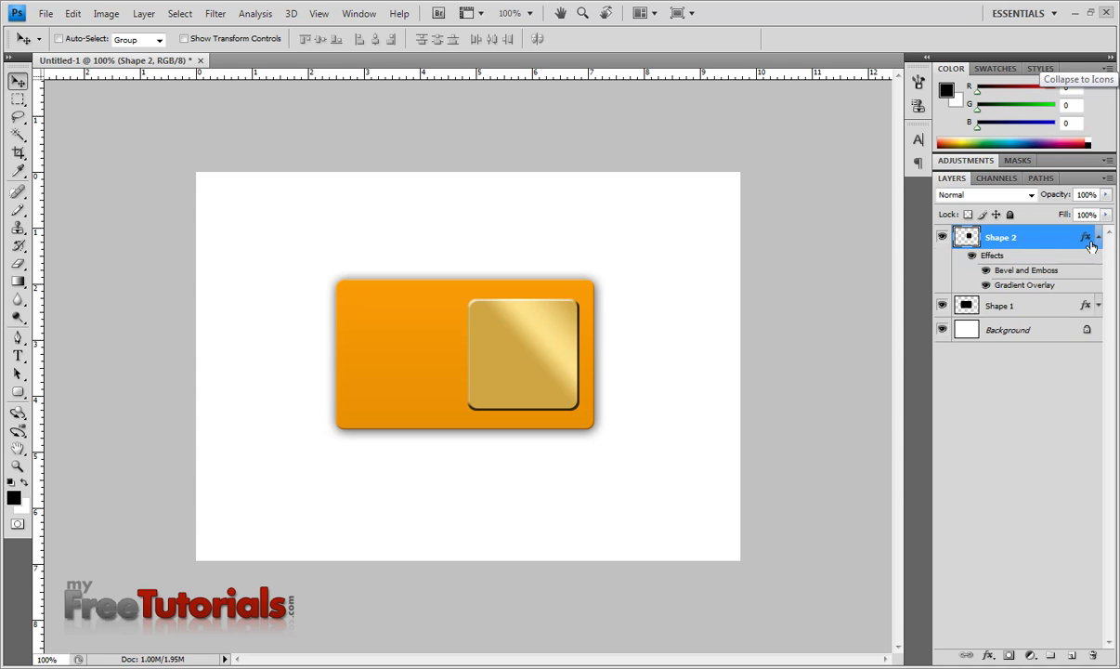
# - Add a 1 px dark olive #403502 stroke around the gold chip
pyautogui.doubleClick(984, 238)
pyautogui.click(650, 402)
pyautogui.write('1')
pyautogui.click(789, 300)
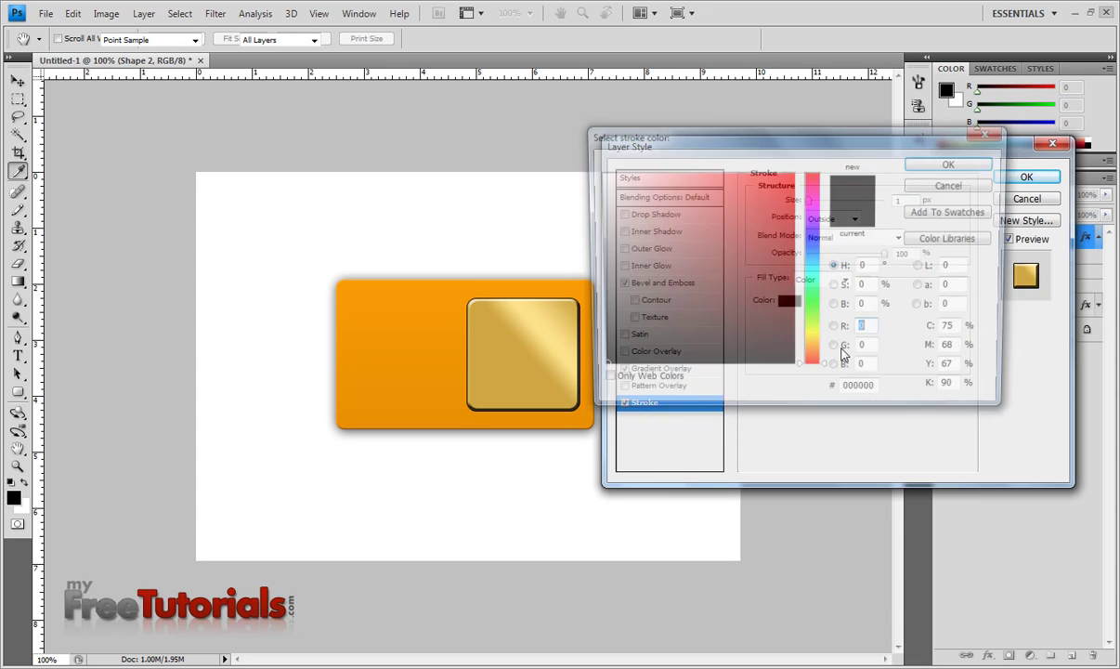
pyautogui.click(847, 394)
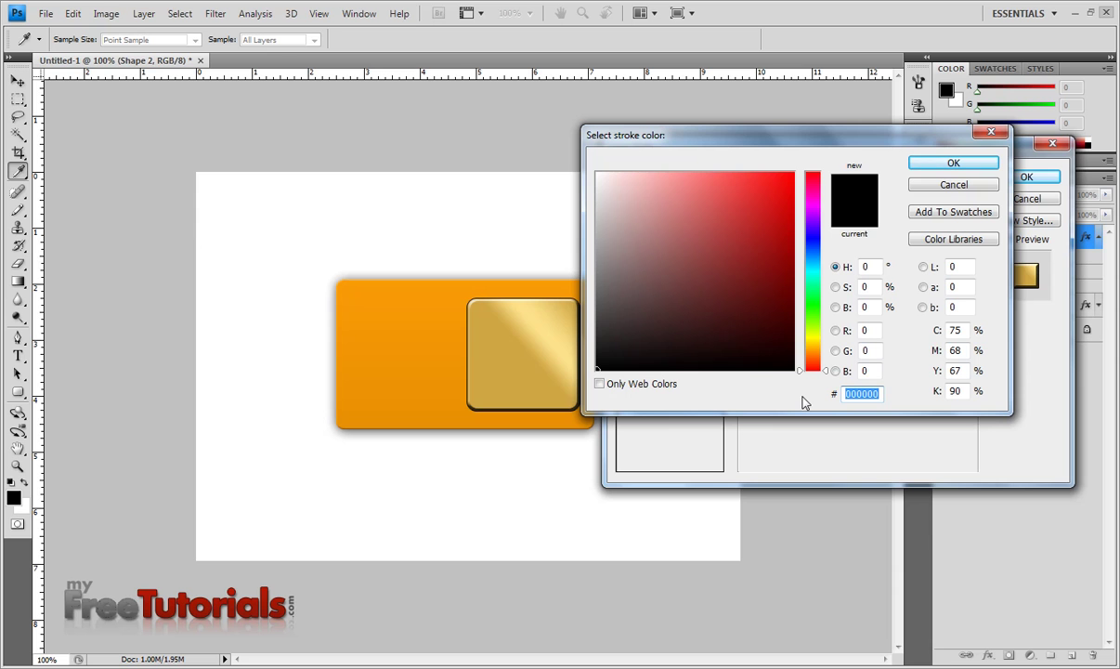
pyautogui.write('403502')
pyautogui.press('Return')
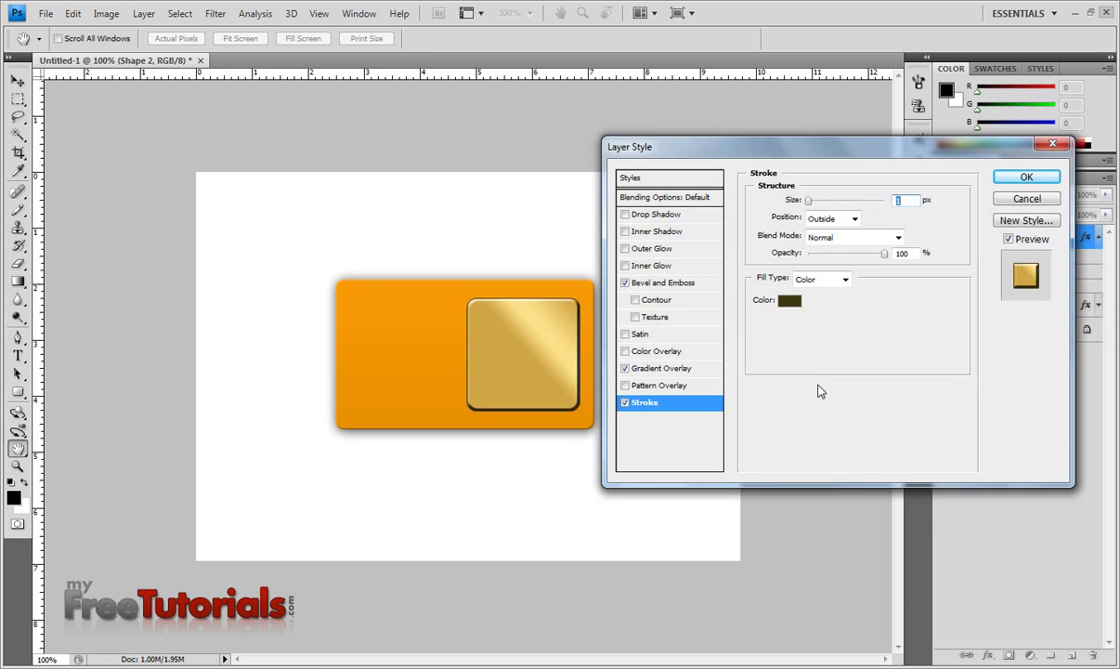
pyautogui.click(1038, 175)
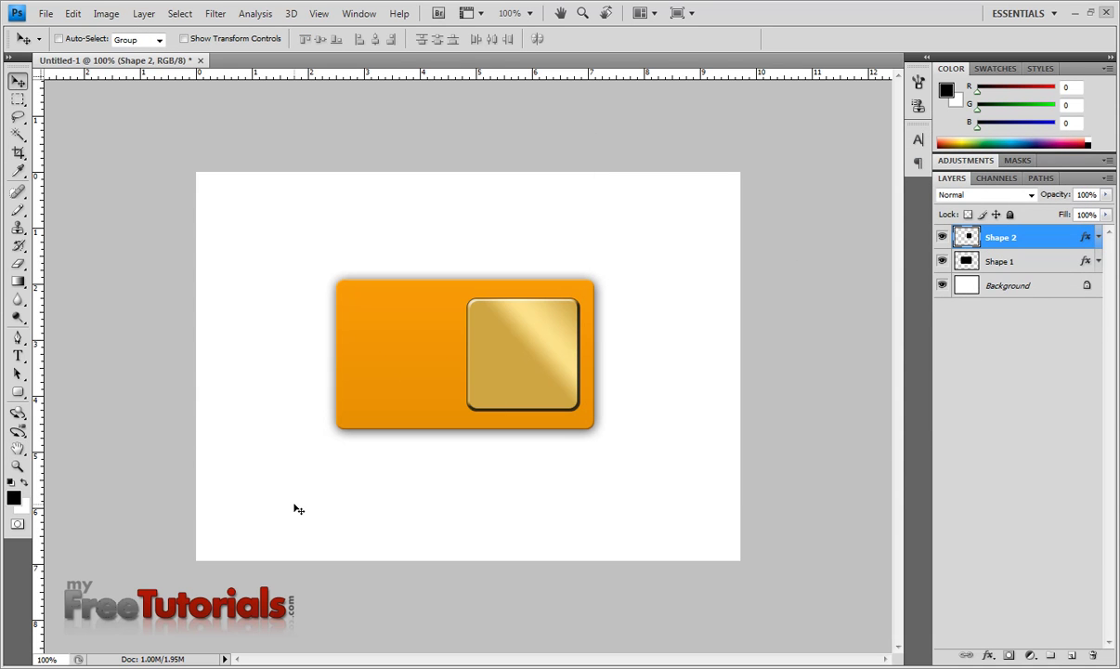
# - Zoom to 300% on the orange card and pick the Pencil tool
pyautogui.hotkey('ctrl', '+')
pyautogui.hotkey('ctrl', '+')
pyautogui.hotkey('ctrl', '+')
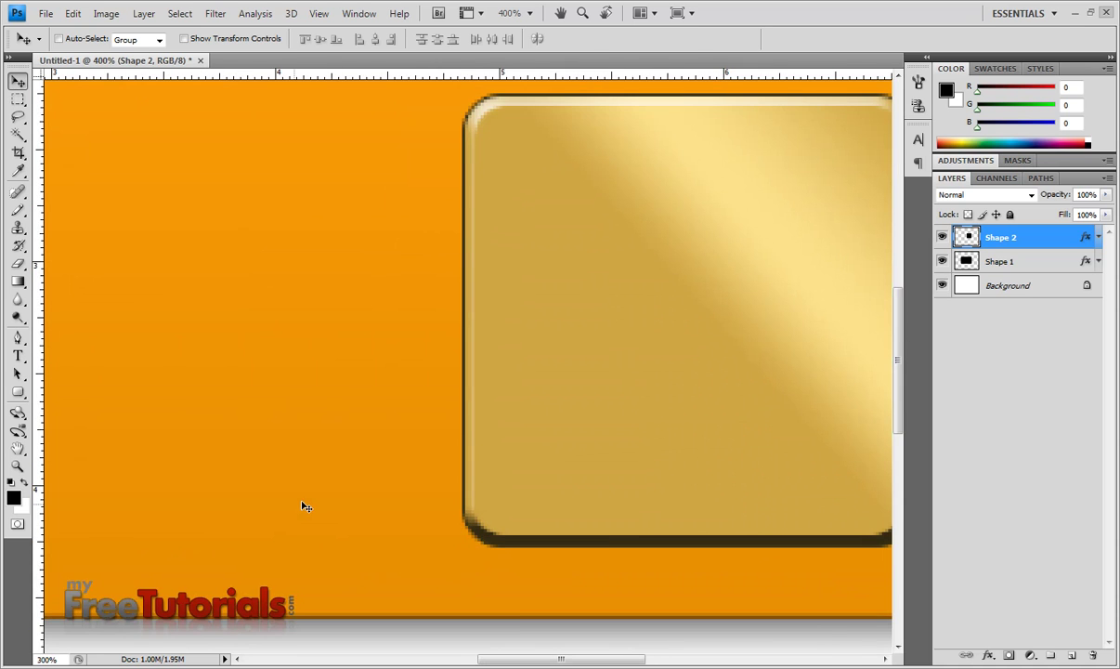
pyautogui.hotkey('ctrl', '-')
pyautogui.hotkey('ctrl', '-')
pyautogui.hotkey('ctrl', '+')
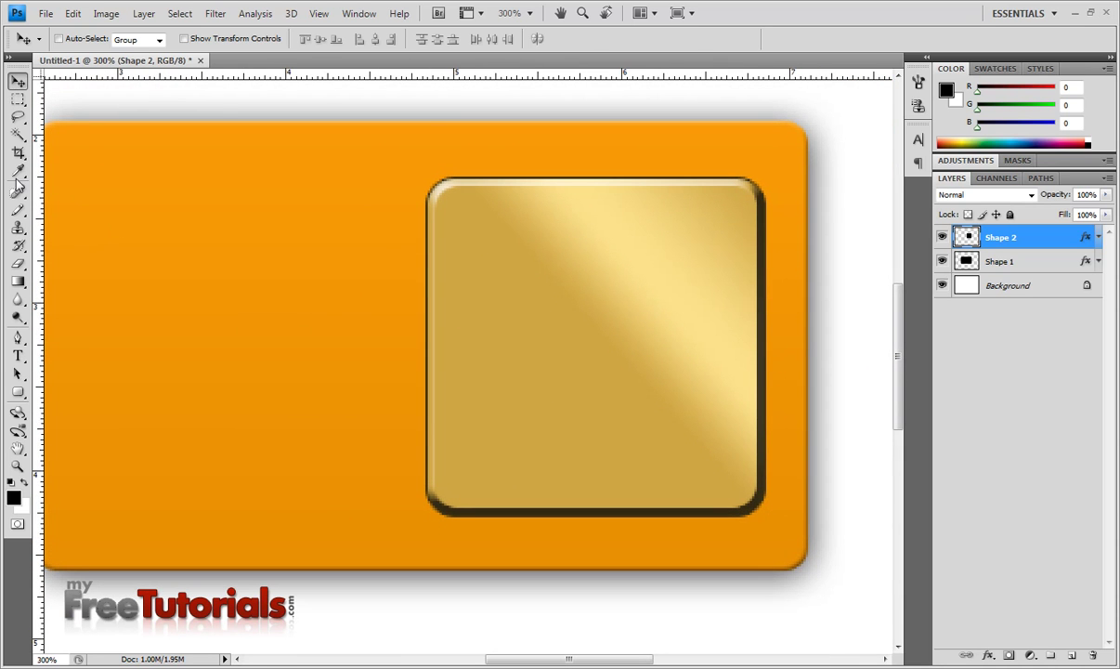
pyautogui.click(18, 210)
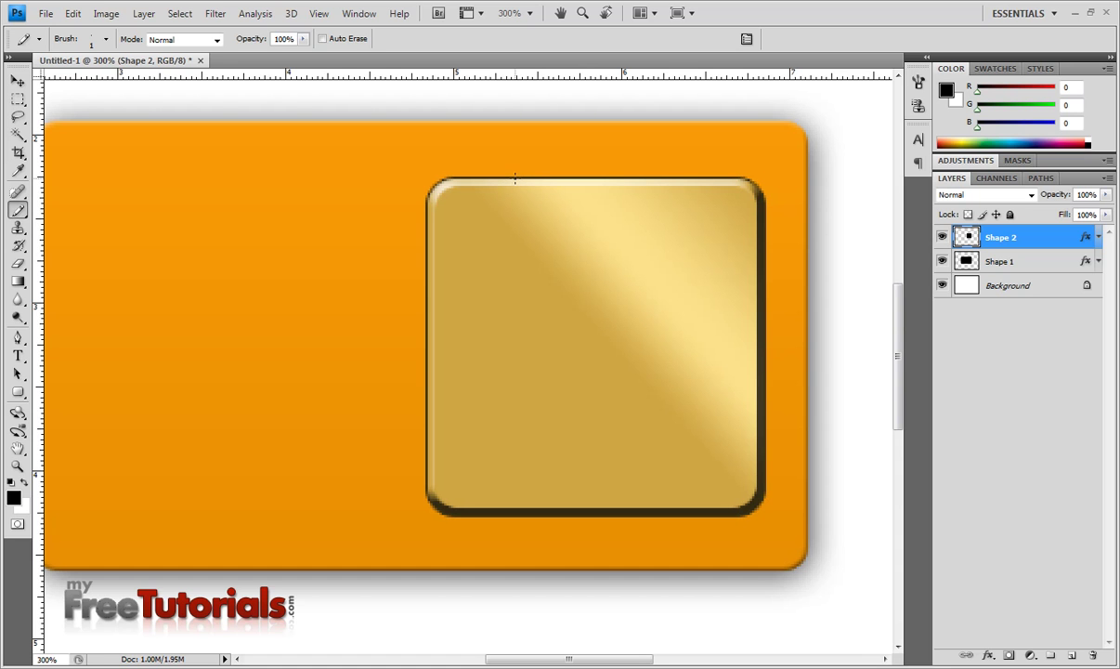
# - Add new Layer 1 and pencil a vertical black contact line across the chip
pyautogui.click(1108, 177)
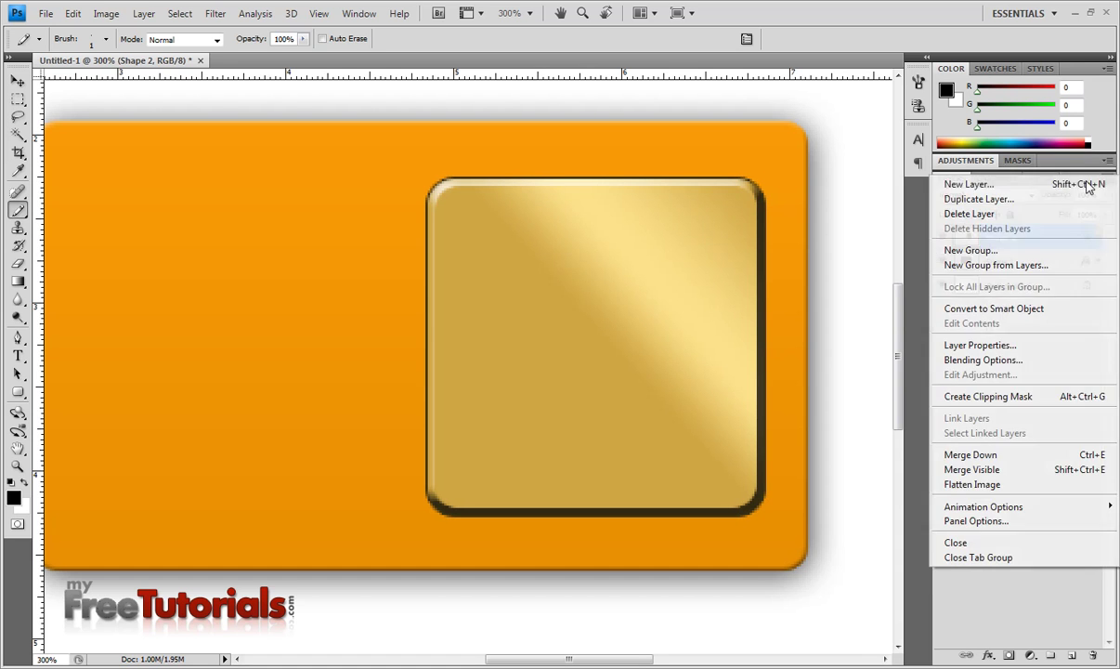
pyautogui.click(975, 184)
pyautogui.click(675, 211)
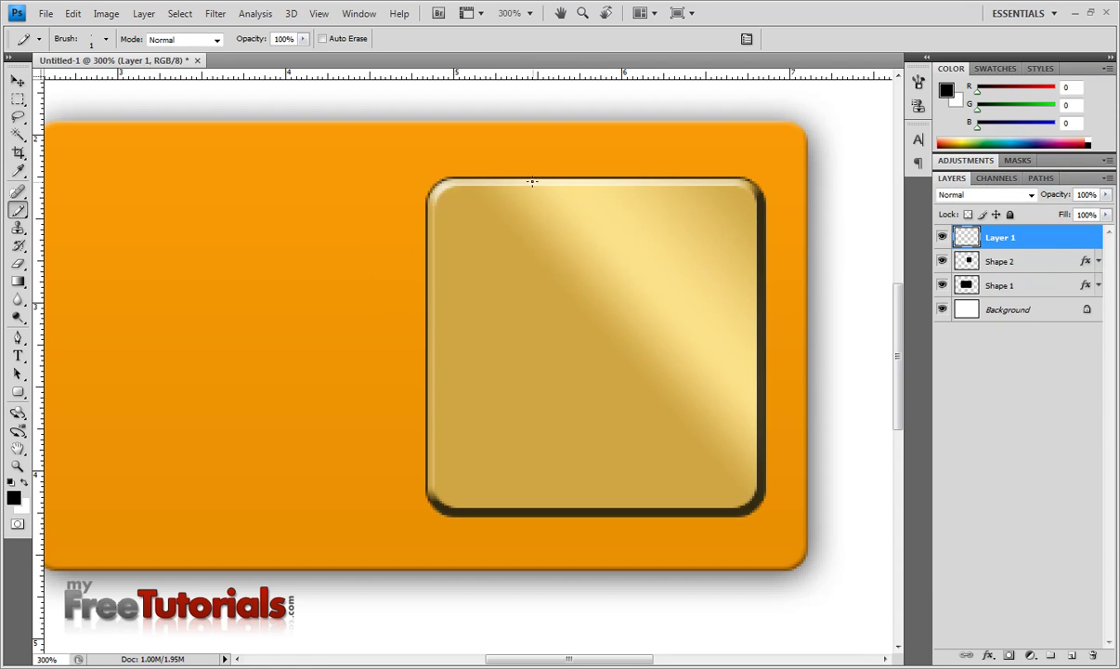
pyautogui.moveTo(515, 179); pyautogui.dragTo(532, 501)
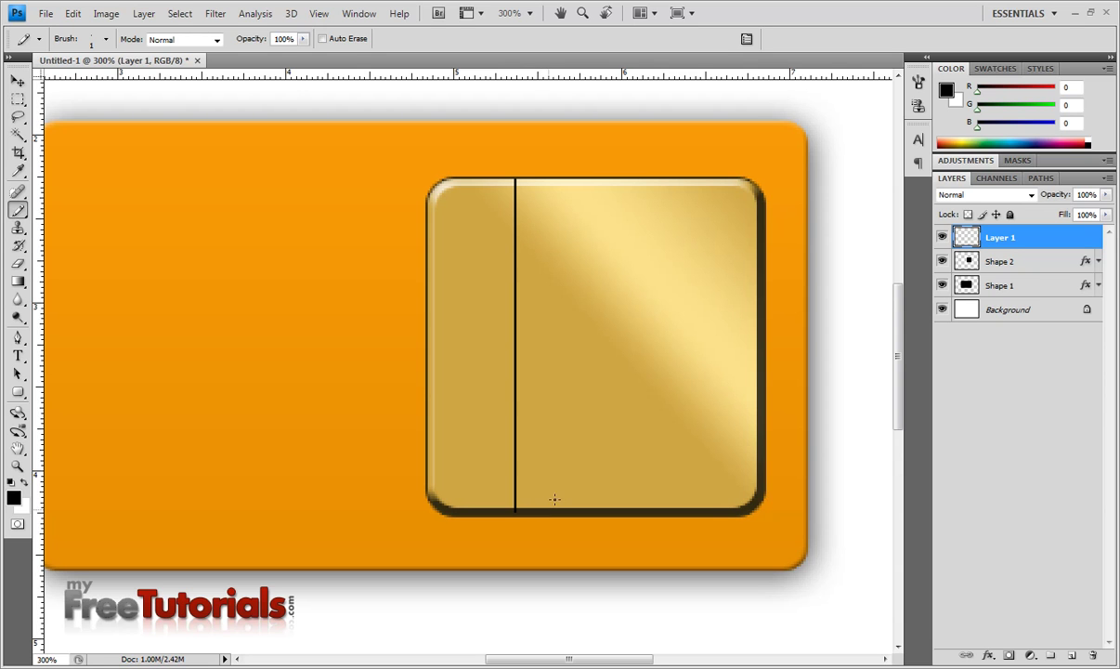
# - Nudge the vertical line right with the Move tool, zooming out and in to check it
pyautogui.press('v')
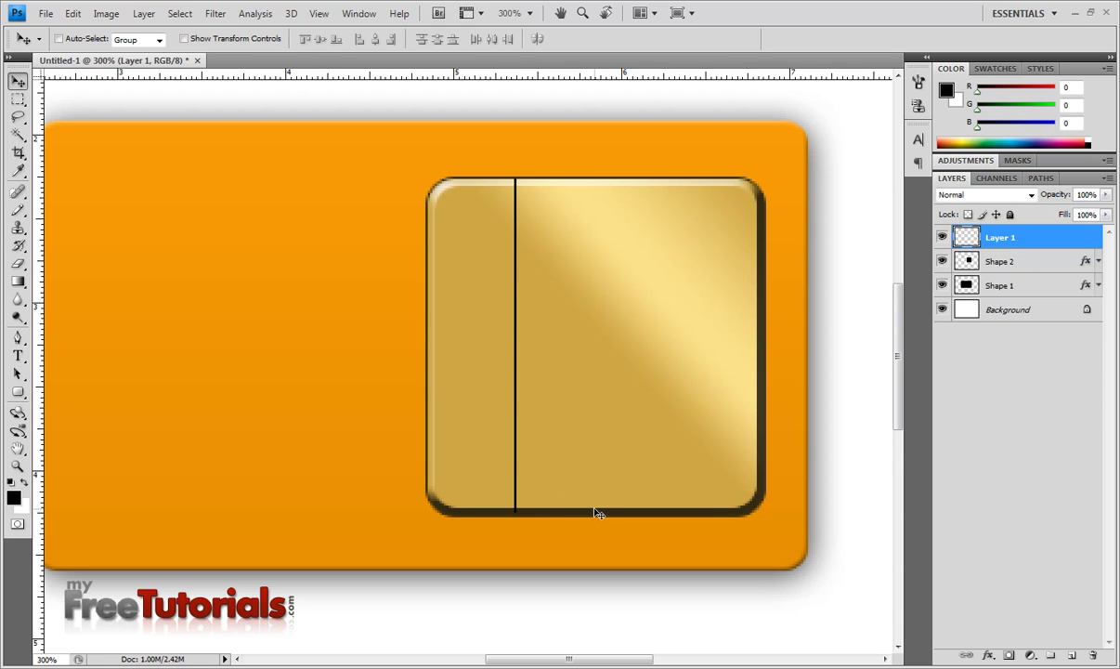
pyautogui.press('Right')
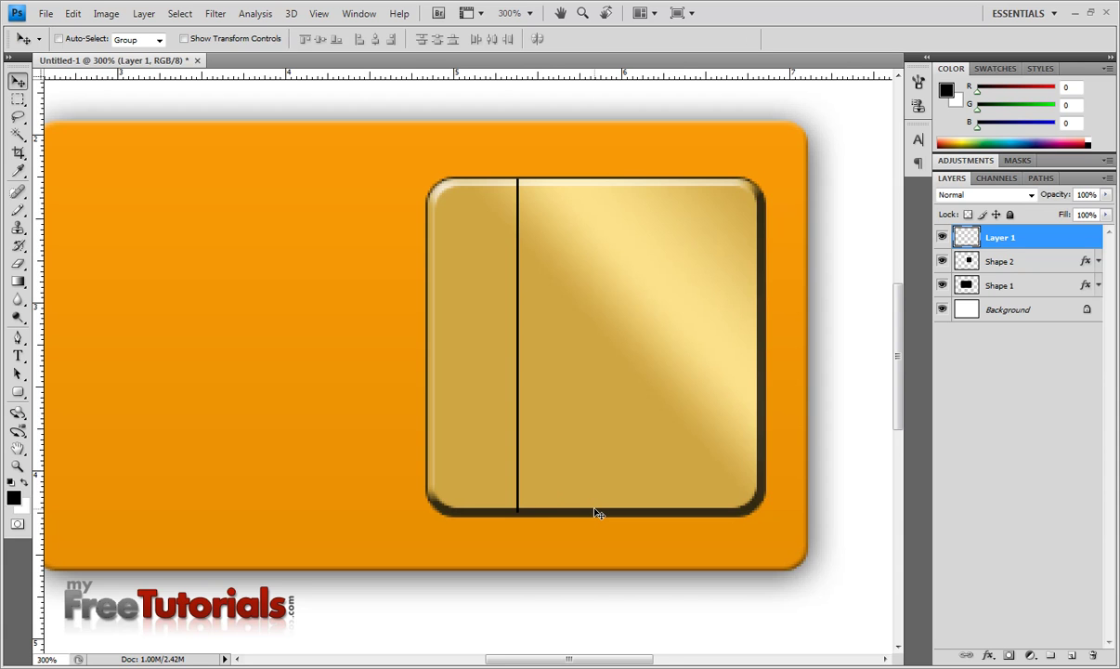
pyautogui.hotkey('ctrl', '-')
pyautogui.hotkey('ctrl', '-')
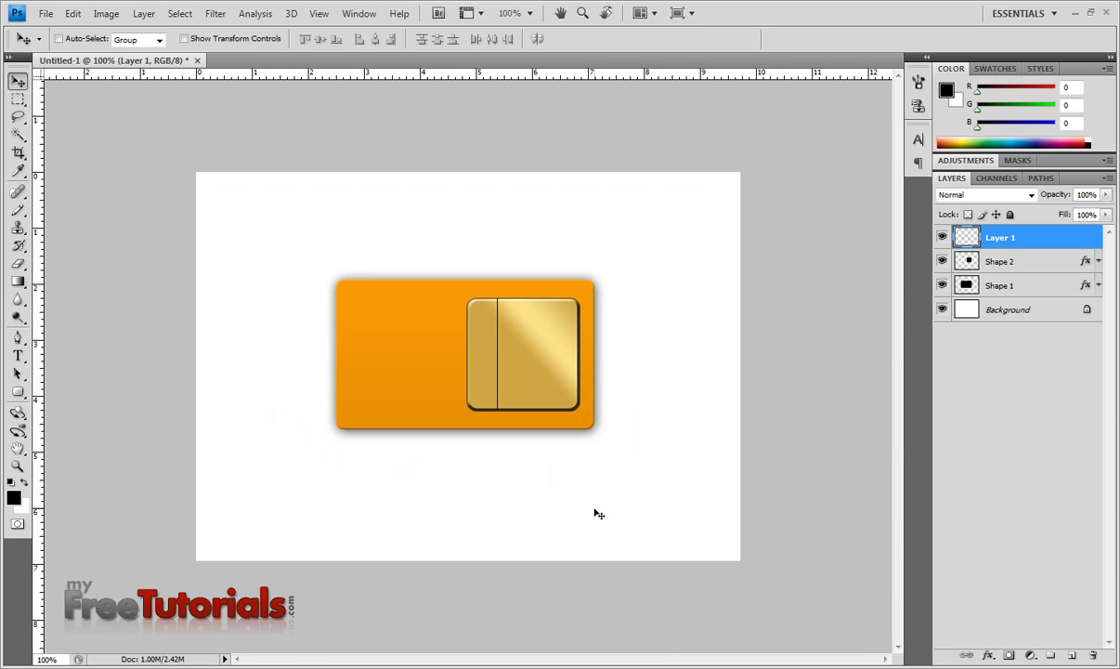
pyautogui.hotkey('ctrl', '+')
pyautogui.hotkey('ctrl', '+')
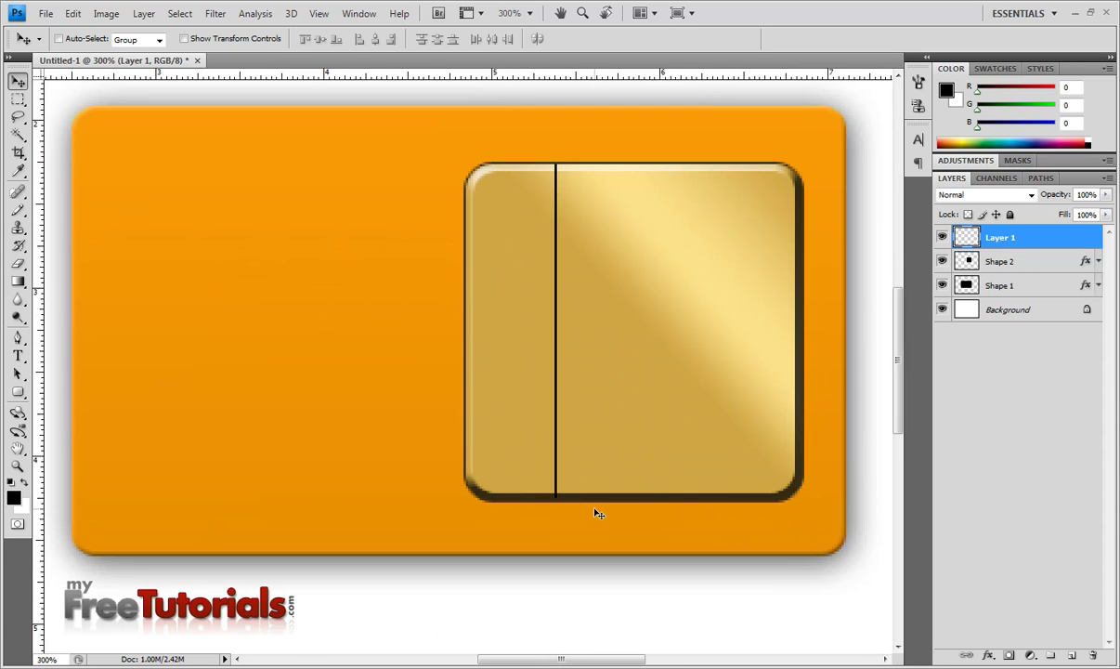
pyautogui.hotkey('ctrl', '+')
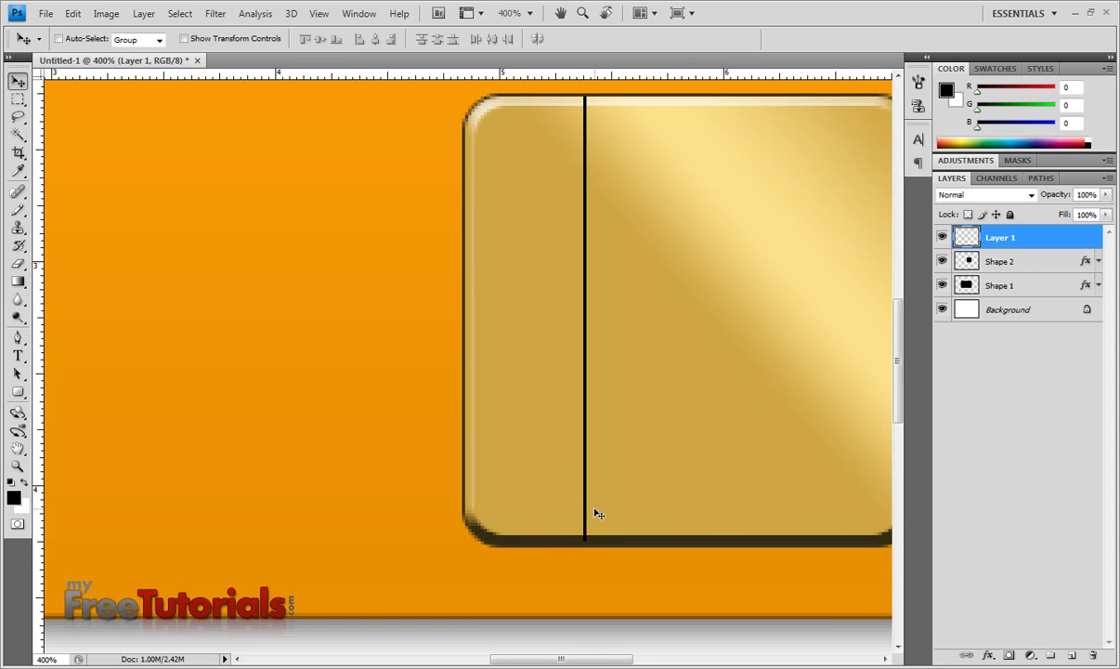
pyautogui.hotkey('ctrl', '-')
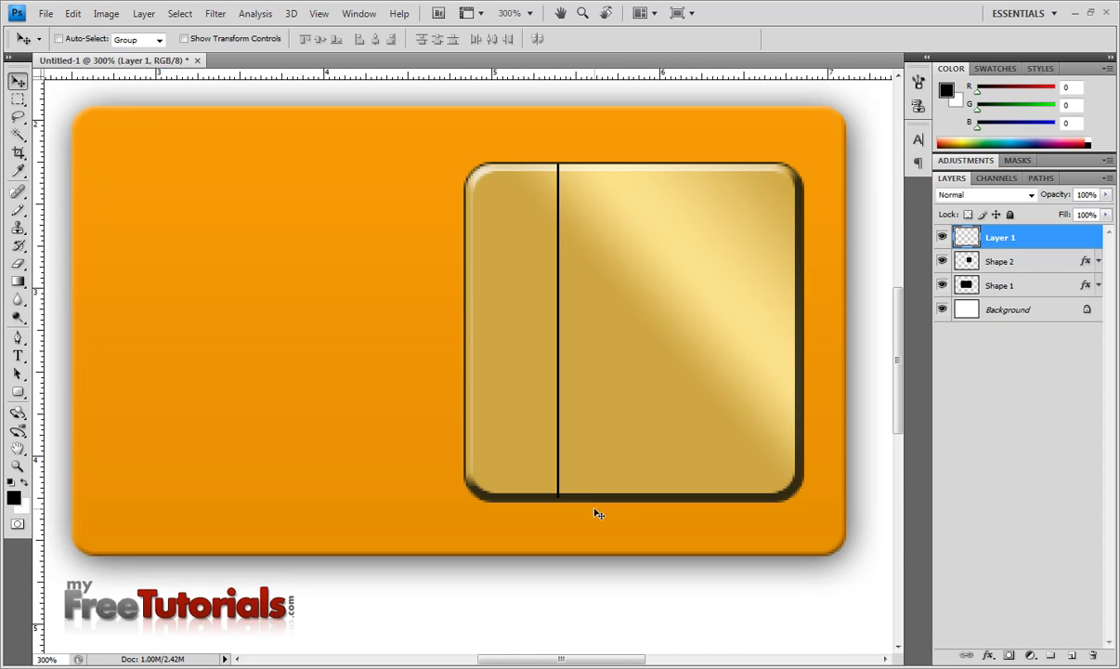
pyautogui.press('Right')
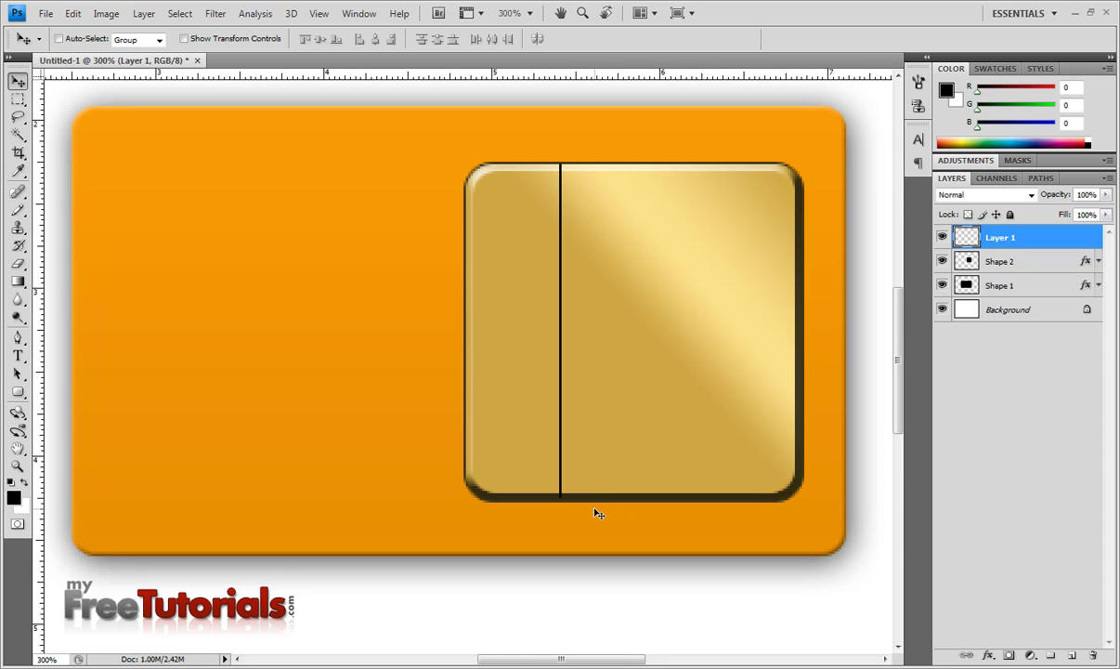
# - Add Layer 2 and pencil a horizontal black line across the chip's left column near the bottom
pyautogui.moveTo(705, 411); pyautogui.dragTo(633, 420)
pyautogui.click(1108, 178)
pyautogui.click(984, 185)
pyautogui.click(688, 213)
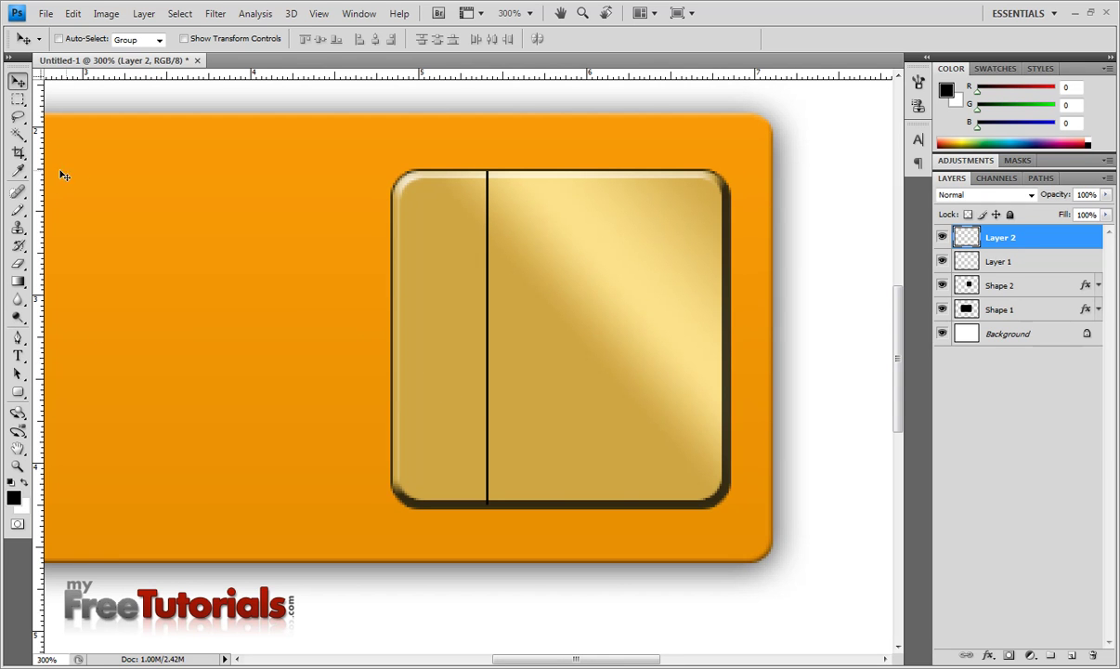
pyautogui.click(17, 210)
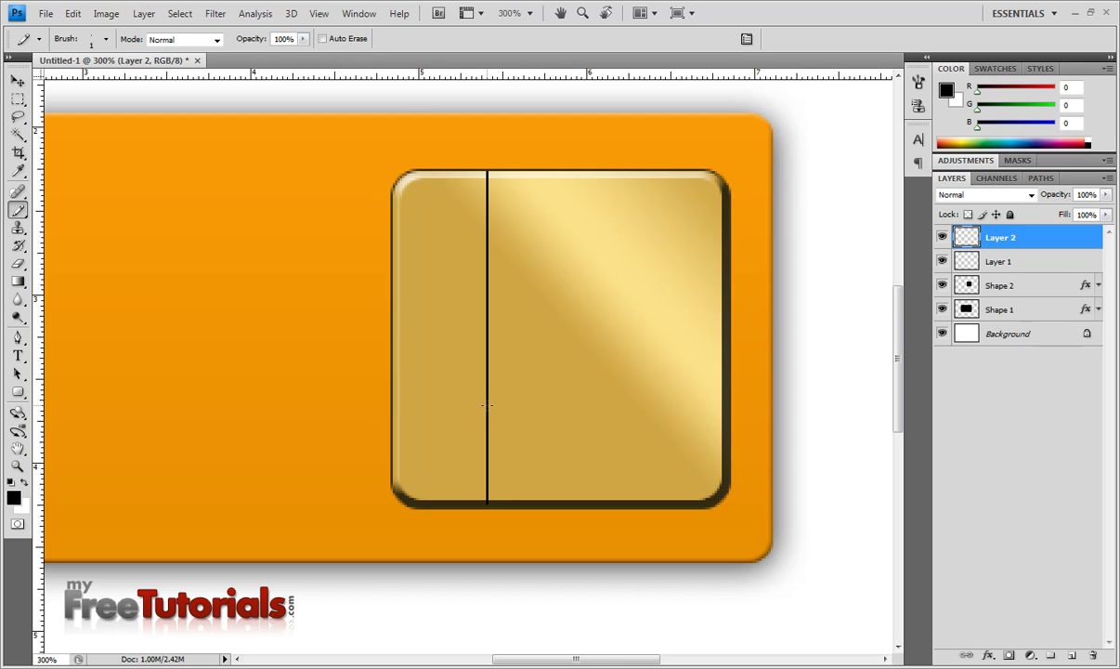
pyautogui.moveTo(487, 405); pyautogui.dragTo(391, 405)
# - Duplicate Layer 2 twice, moving each copy up the left column
pyautogui.rightClick(1060, 237)
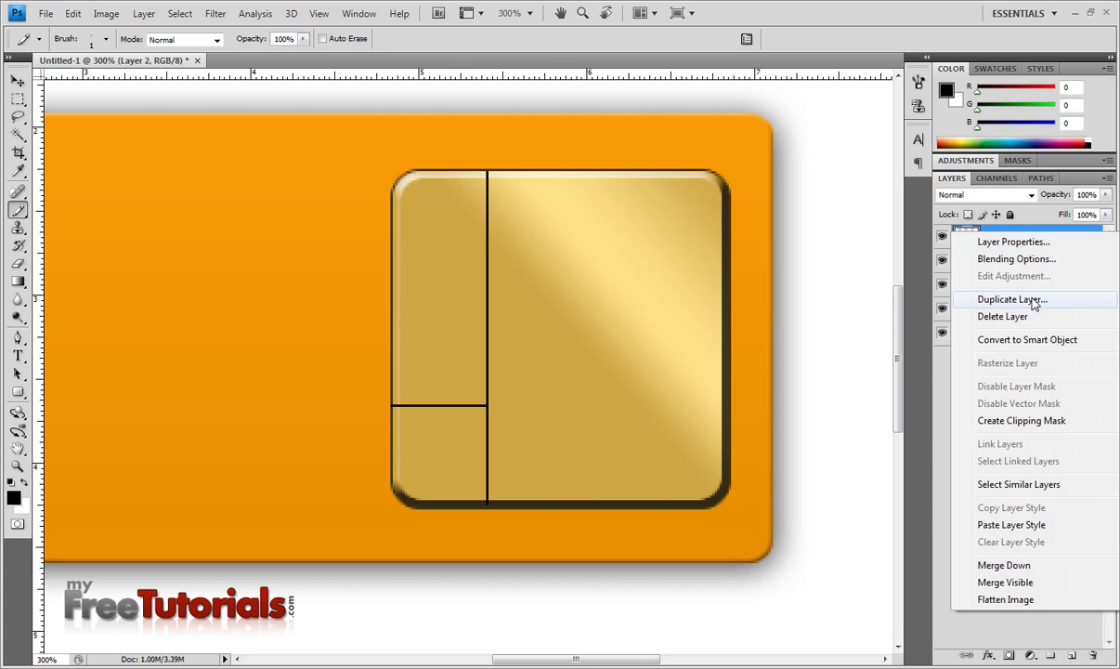
pyautogui.click(1033, 299)
pyautogui.click(691, 208)
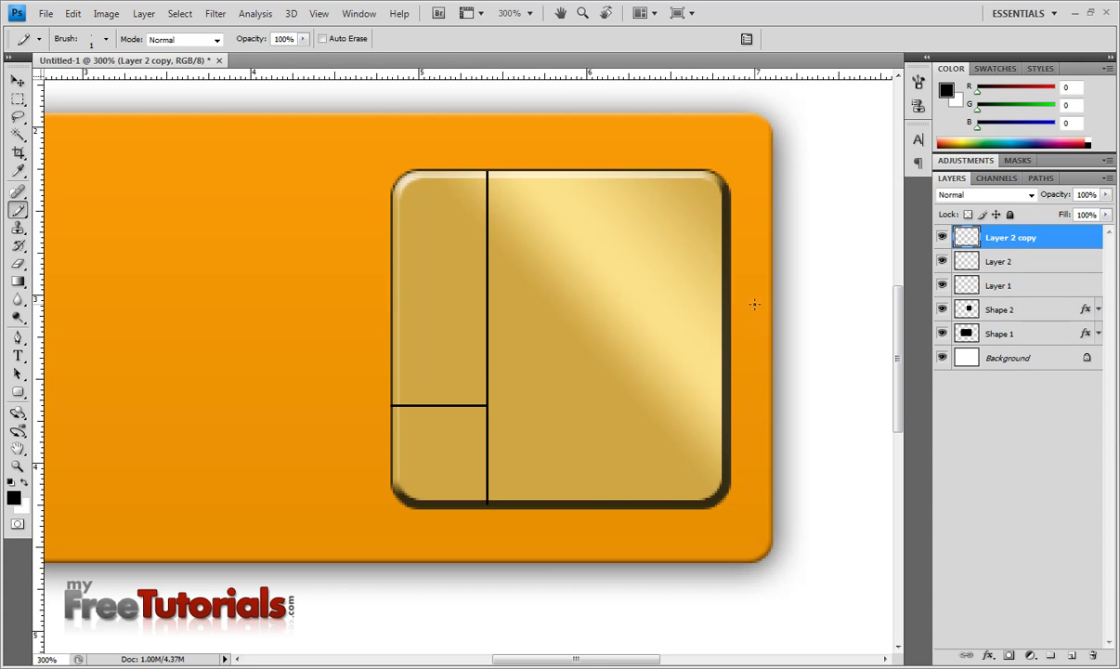
pyautogui.press('v')
pyautogui.hotkey('shift', 'Up')
pyautogui.hotkey('shift', 'Up')
pyautogui.hotkey('shift', 'Up')
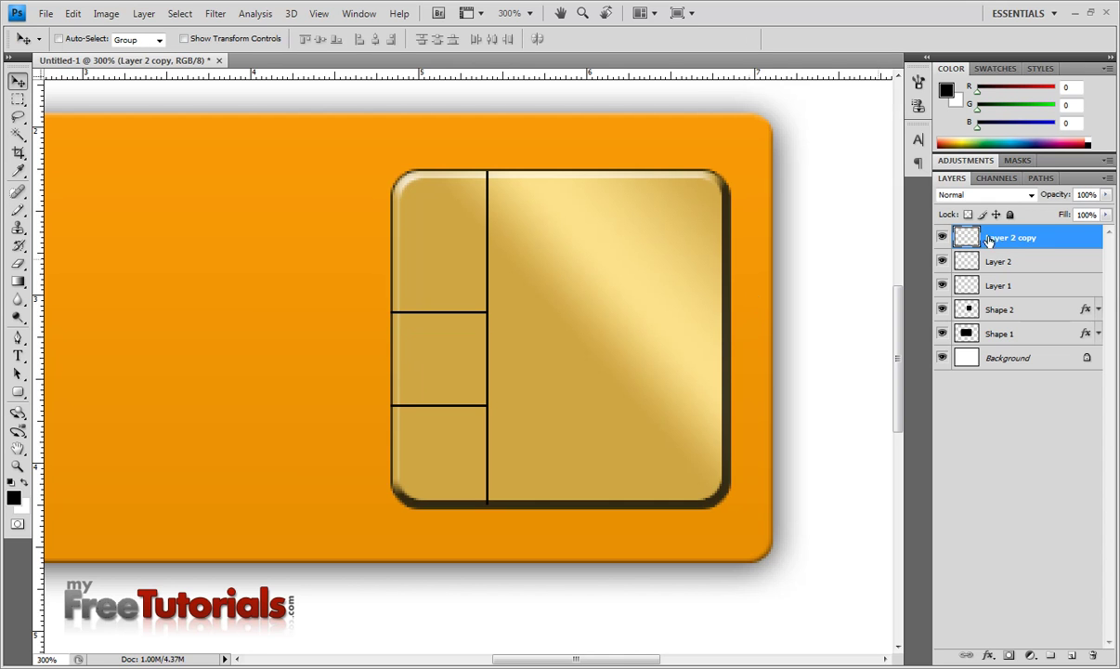
pyautogui.hotkey('ctrl', 'j')
pyautogui.hotkey('shift', 'Up')
pyautogui.hotkey('shift', 'Up')
pyautogui.hotkey('shift', 'Up')
pyautogui.hotkey('shift', 'Up')
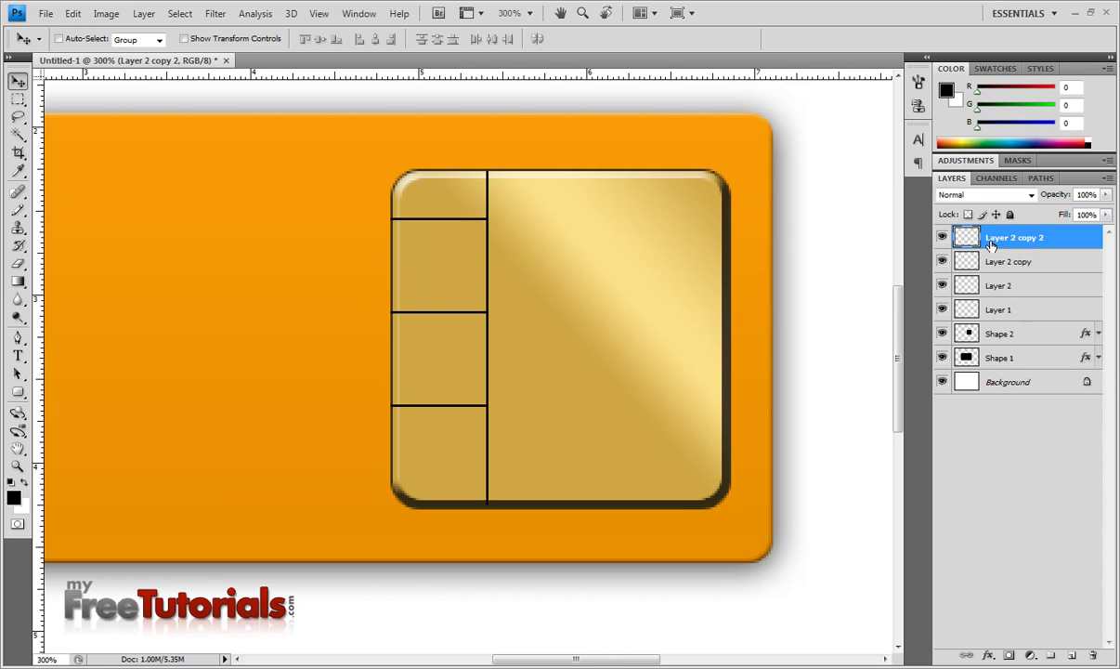
# - Nudge the three horizontal lines down so they sit evenly spaced
pyautogui.press('Down')
pyautogui.click(1004, 262)
pyautogui.press('Down')
pyautogui.press('Down')
pyautogui.press('Down')
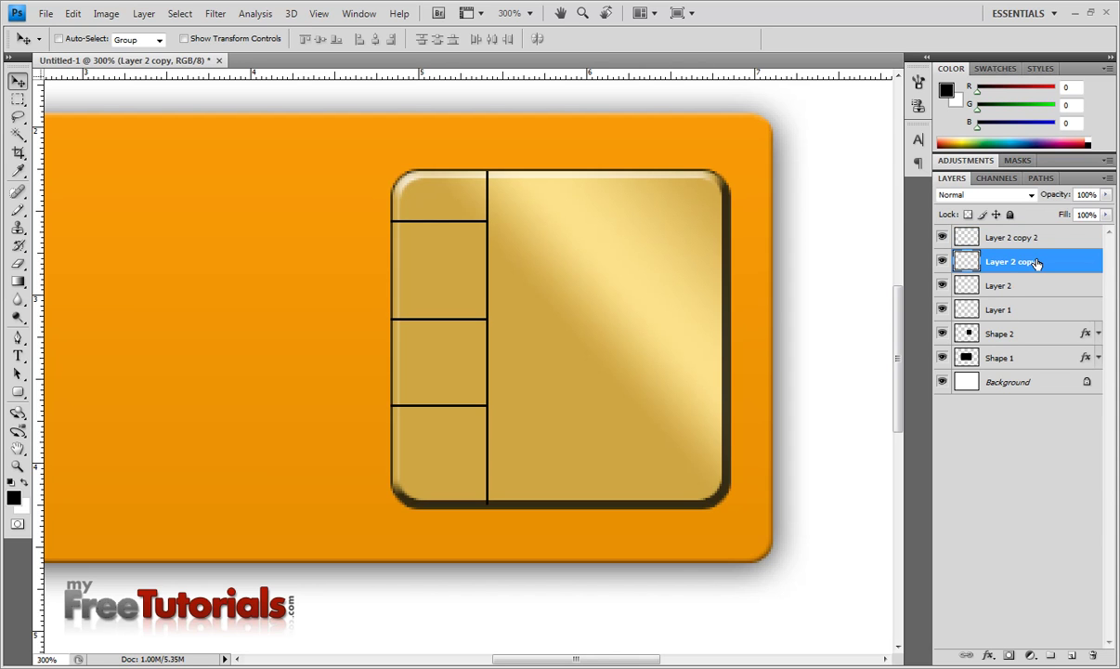
pyautogui.click(1029, 240)
pyautogui.press('Down')
pyautogui.press('Down')
pyautogui.press('Down')
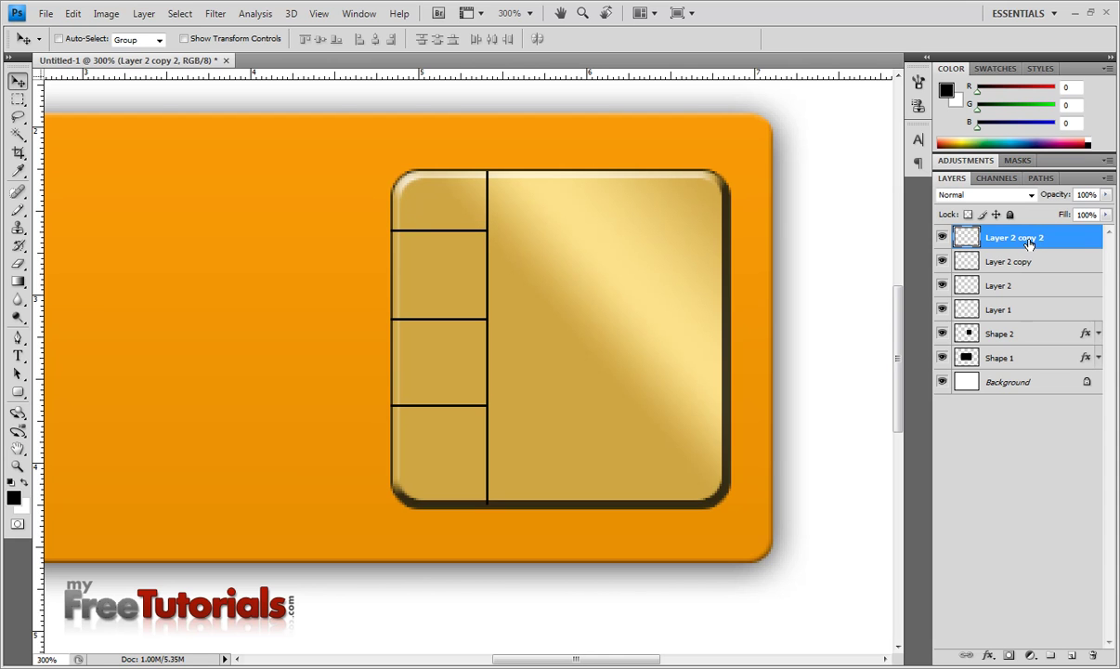
pyautogui.press('Down')
pyautogui.keyDown('shift'); pyautogui.click(1019, 285); pyautogui.keyUp('shift')
pyautogui.press('Down')
pyautogui.press('Down')
pyautogui.press('Down')
pyautogui.press('Down')
pyautogui.press('Down')
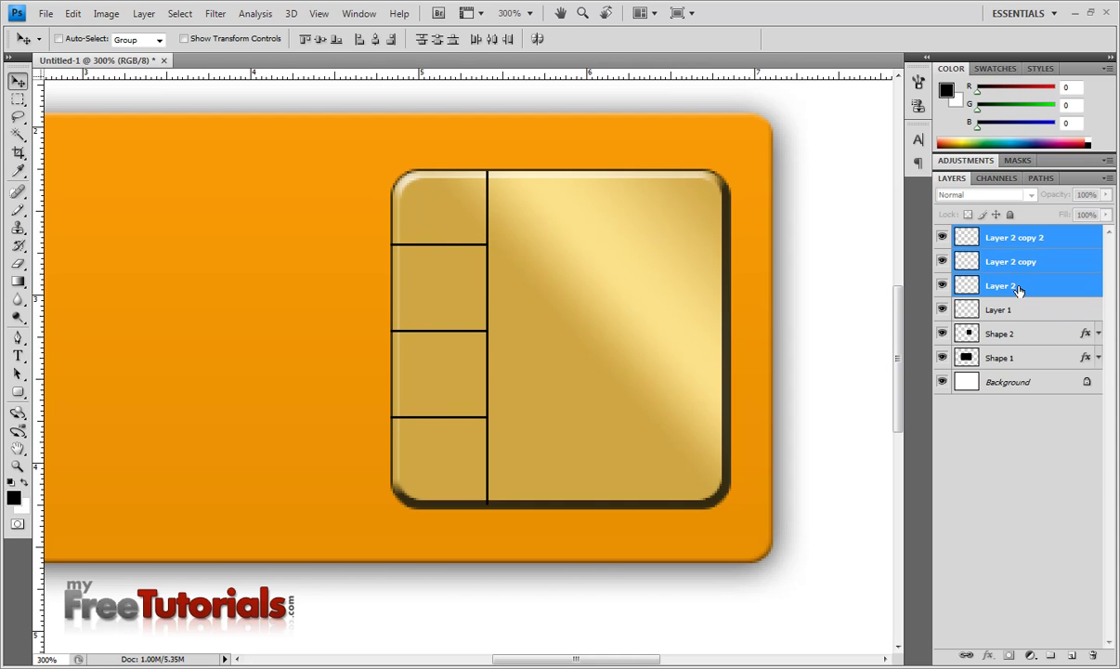
# - Group the three horizontal lines and Layer 1 into Group 1, then duplicate the group
pyautogui.press('Down')
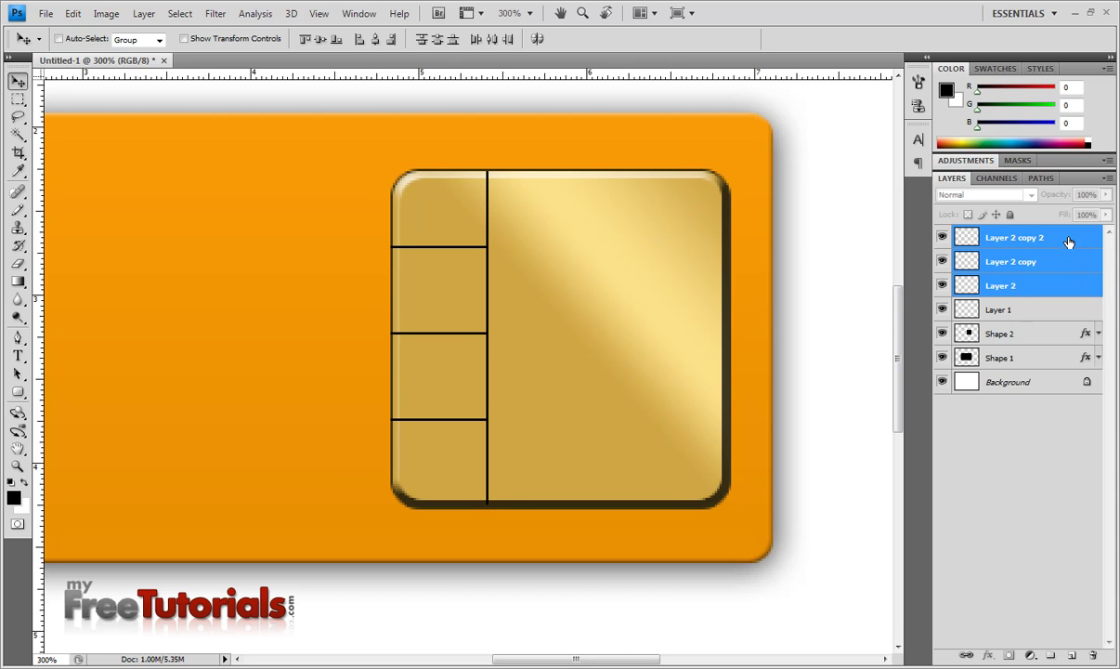
pyautogui.keyDown('shift'); pyautogui.click(1038, 309); pyautogui.keyUp('shift')
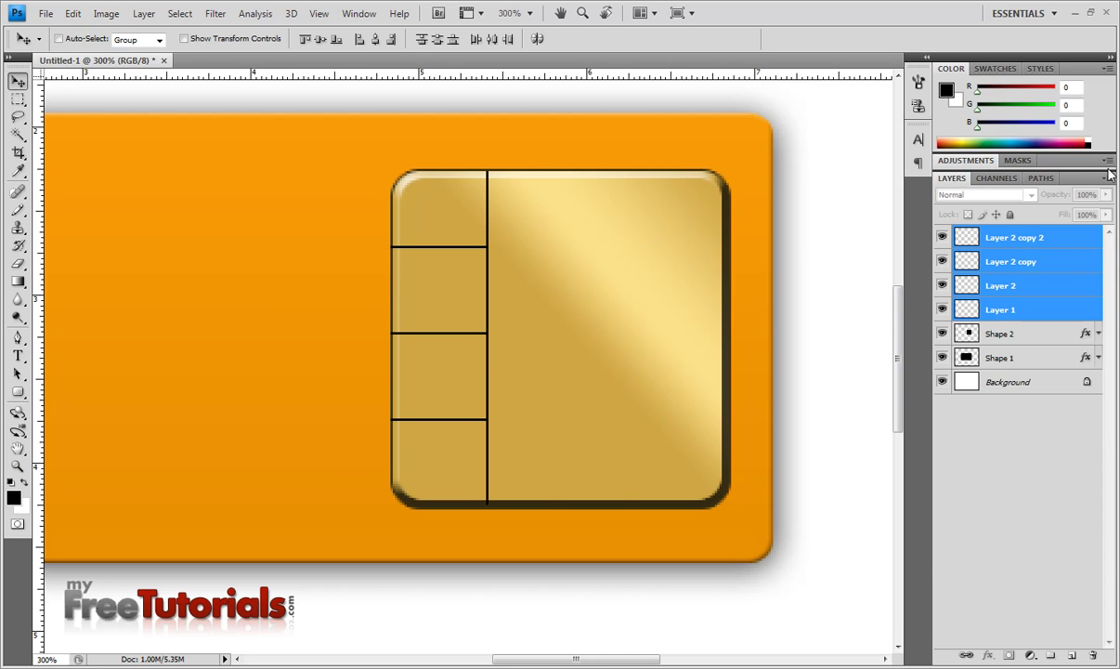
pyautogui.click(1109, 180)
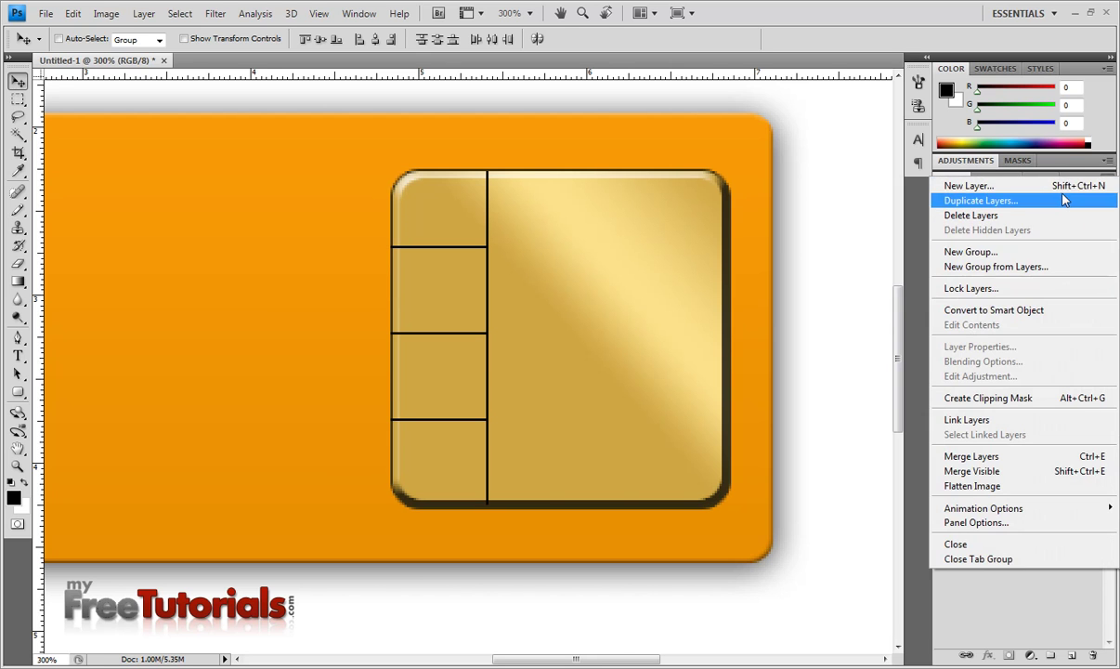
pyautogui.click(1012, 263)
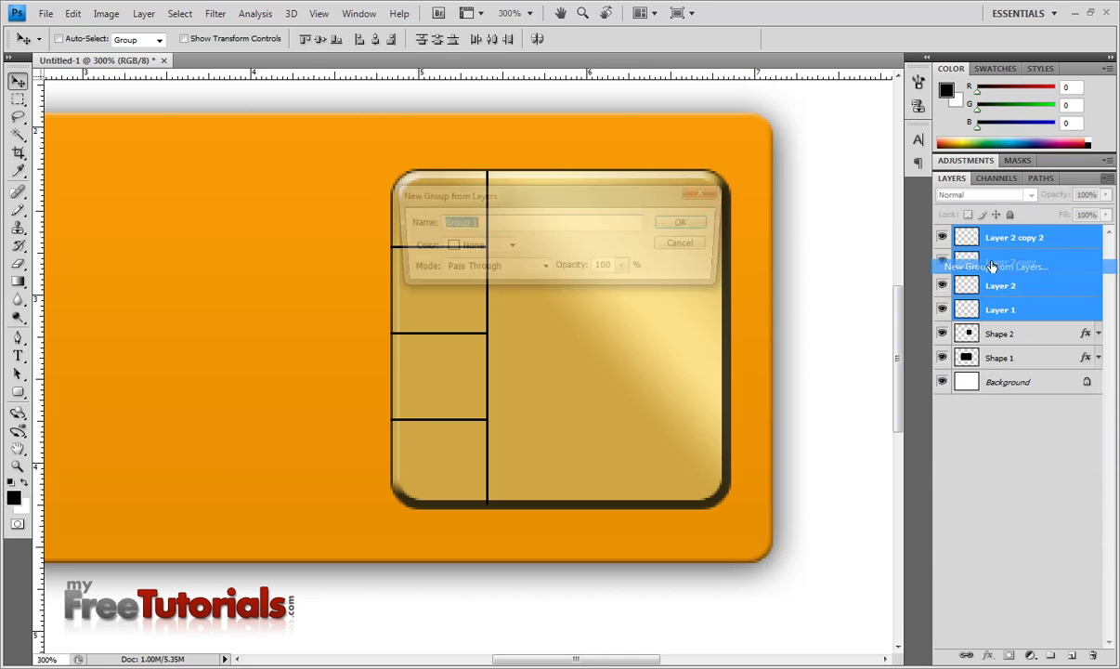
pyautogui.click(683, 221)
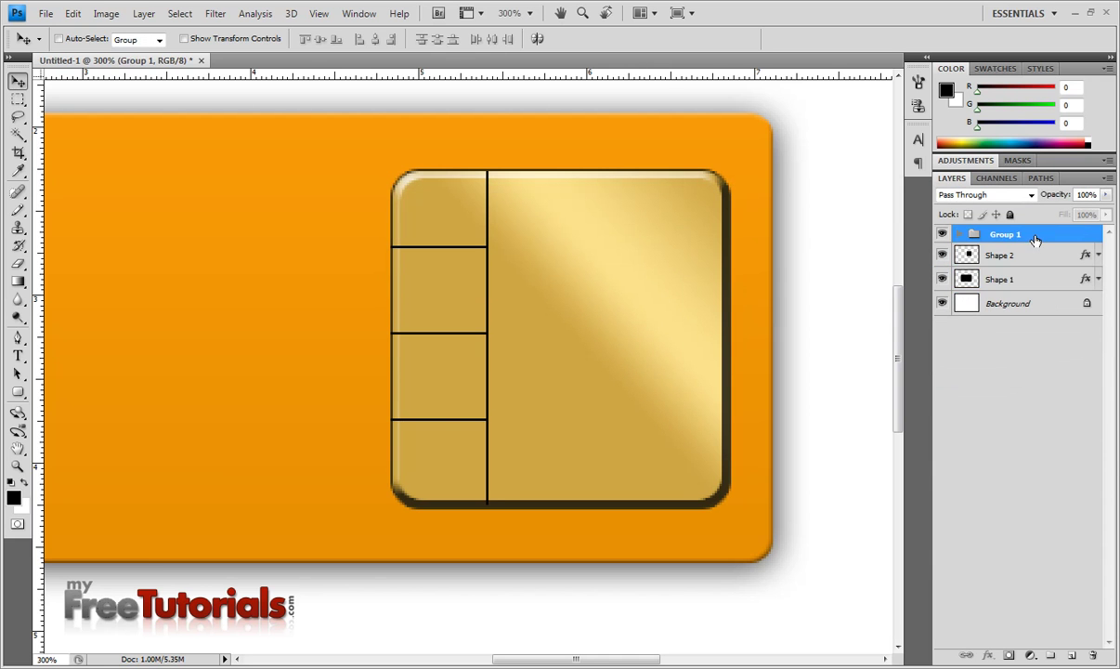
pyautogui.rightClick(1021, 235)
pyautogui.click(1008, 270)
# - Create Group 1 copy, drag it right across the chip, and expand it
pyautogui.press('Return')
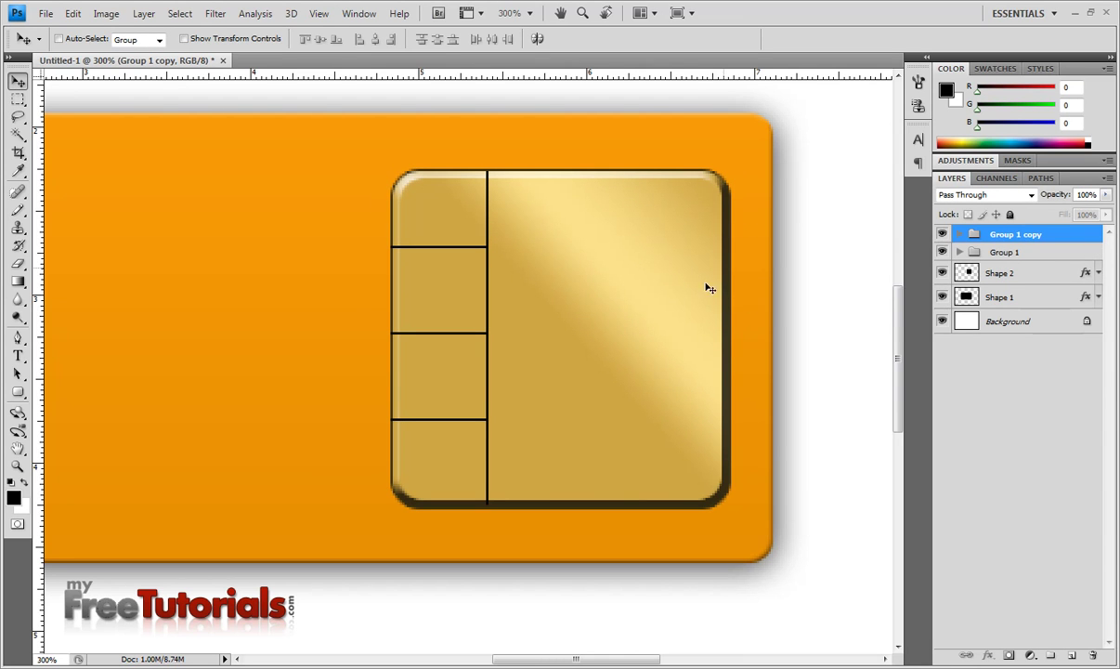
pyautogui.moveTo(486, 286); pyautogui.dragTo(648, 310)
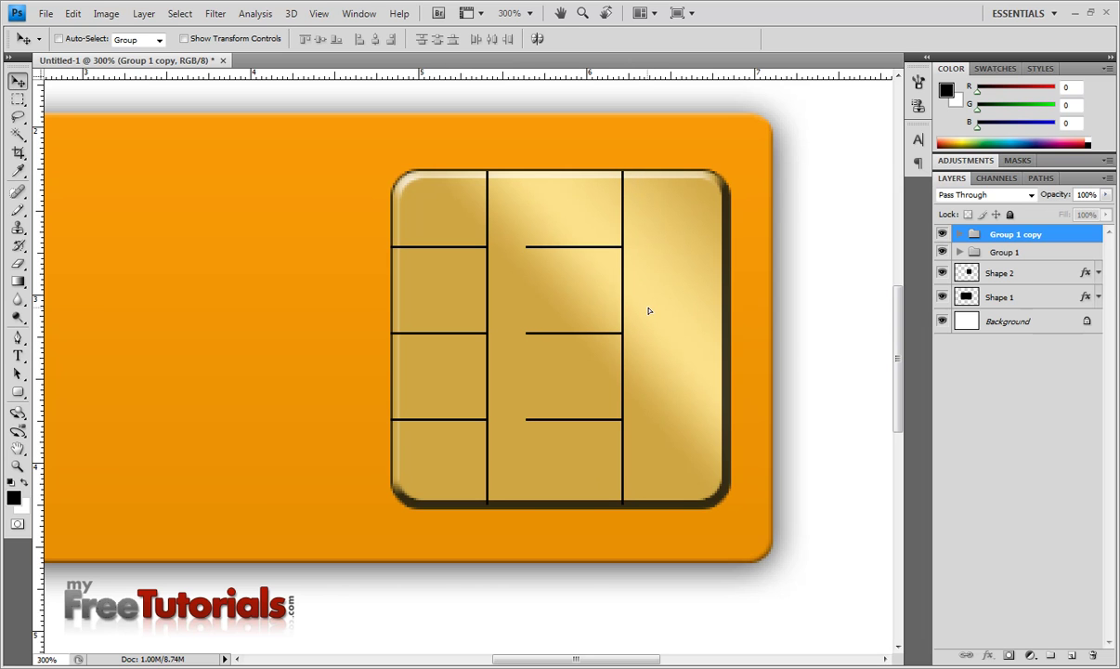
pyautogui.click(959, 234)
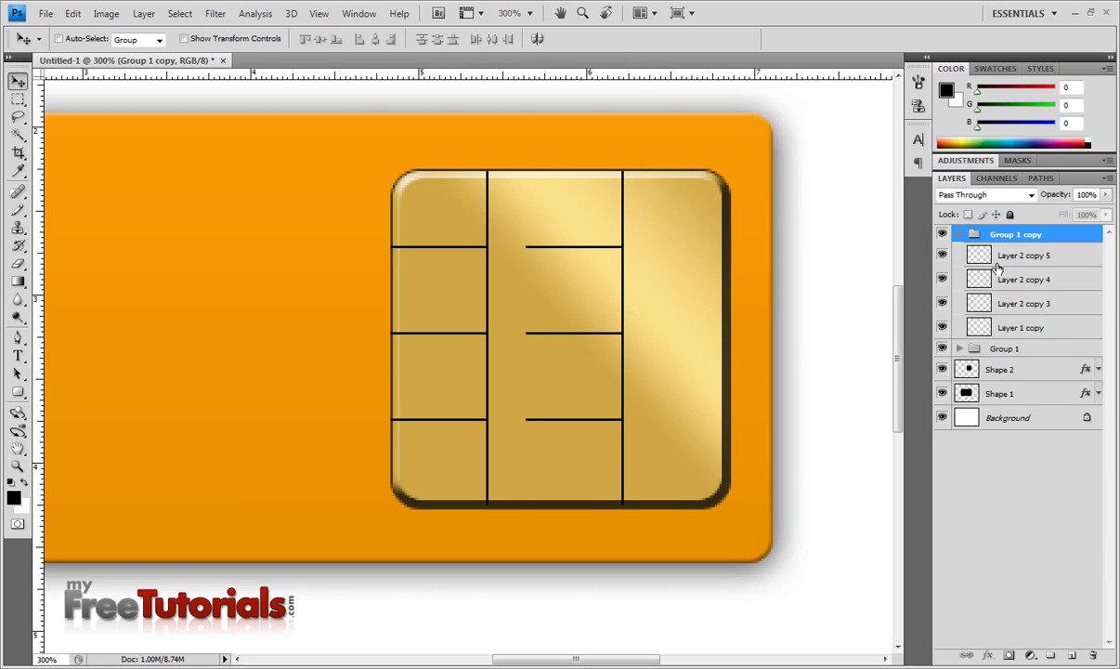
# - Reposition Layer 2 copy 5's short line with arrow-key nudges, ending further right
pyautogui.click(1042, 263)
pyautogui.hotkey('shift', 'Right')
pyautogui.hotkey('shift', 'Right')
pyautogui.hotkey('shift', 'Right')
pyautogui.hotkey('shift', 'Right')
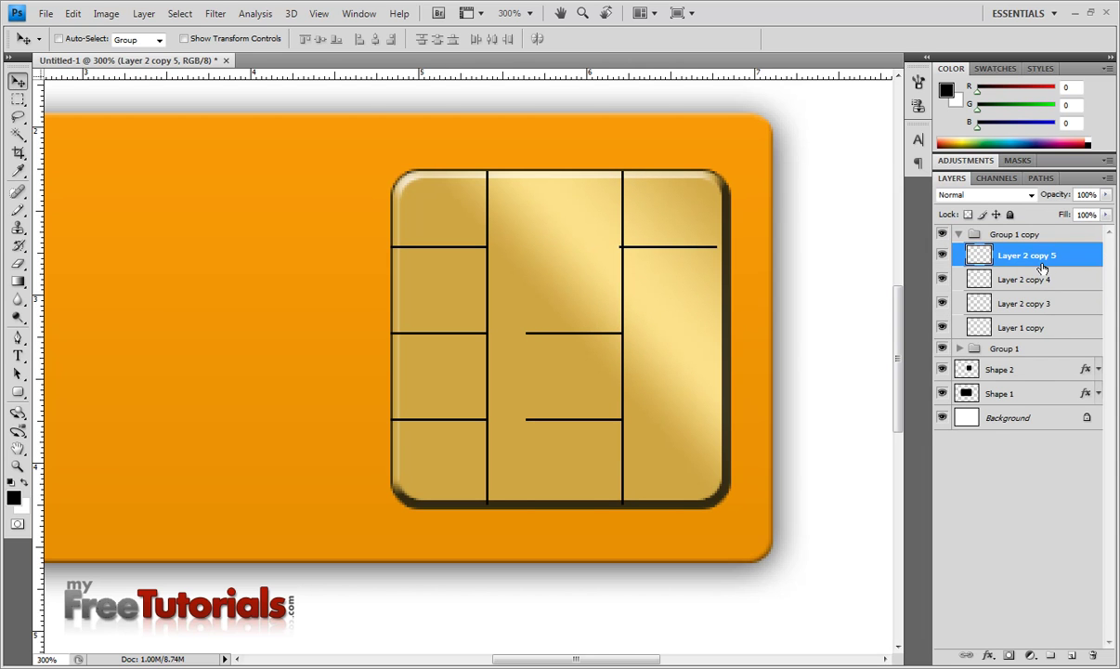
pyautogui.hotkey('shift', 'Right')
pyautogui.press('Left')
pyautogui.press('Left')
pyautogui.press('Left')
pyautogui.press('Down')
pyautogui.hotkey('shift', 'Left')
pyautogui.hotkey('shift', 'Left')
pyautogui.hotkey('shift', 'Left')
pyautogui.press('Left')
pyautogui.press('Left')
pyautogui.press('Left')
pyautogui.press('Up')
pyautogui.hotkey('shift', 'Down')
pyautogui.press('Down')
pyautogui.press('Down')
pyautogui.press('Down')
pyautogui.hotkey('ctrl', 'z')
pyautogui.hotkey('shift', 'Right')
pyautogui.hotkey('shift', 'Right')
pyautogui.hotkey('shift', 'Right')
pyautogui.hotkey('shift', 'Right')
pyautogui.hotkey('shift', 'Right')
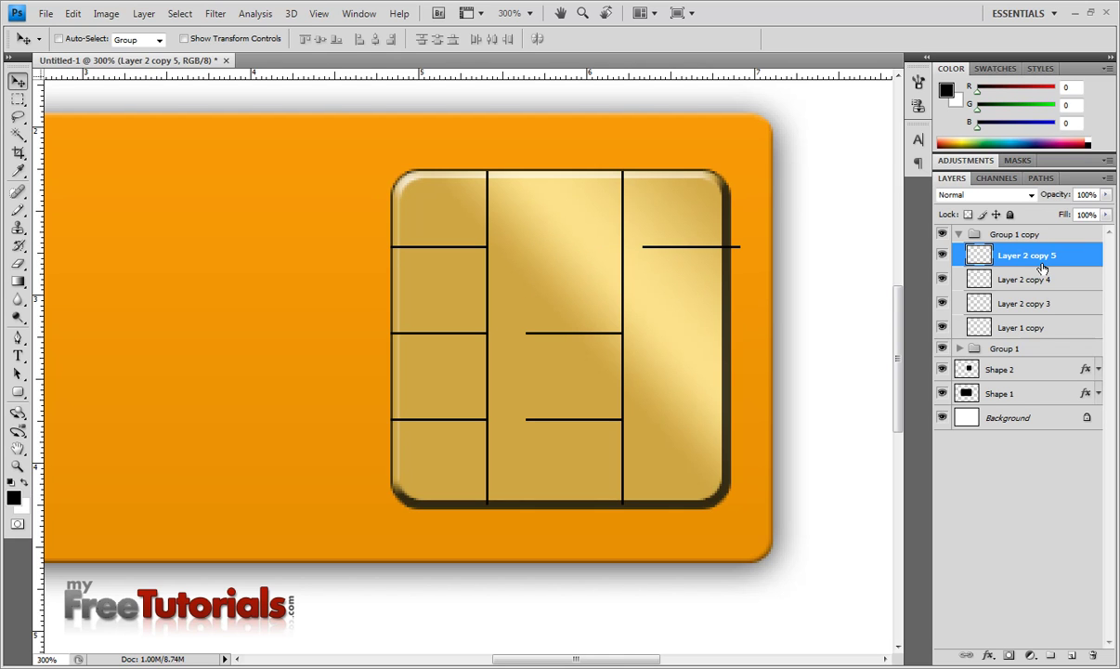